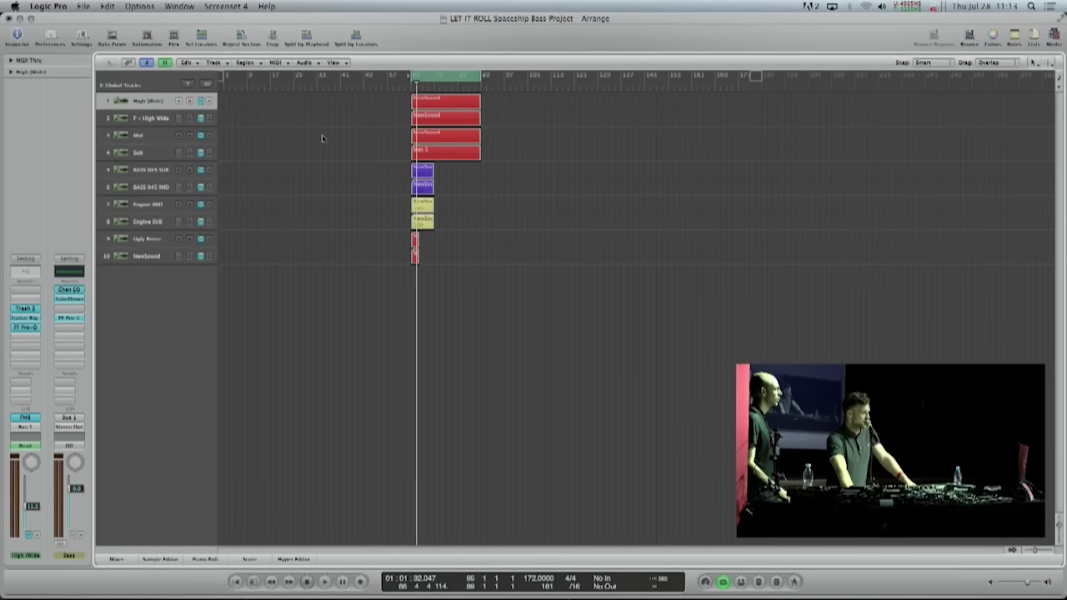
Unmute the High (Wide), F - High Wide, Mid and Sub tracks, and solo the Mid track
drag(201, 101, 200, 163)
click(142, 138)
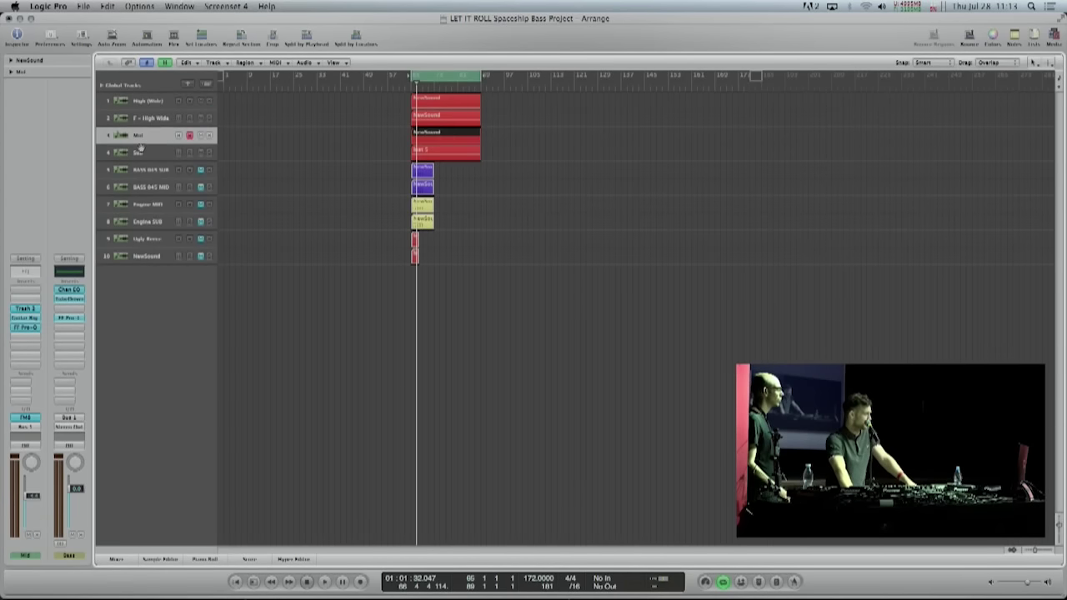
click(140, 152)
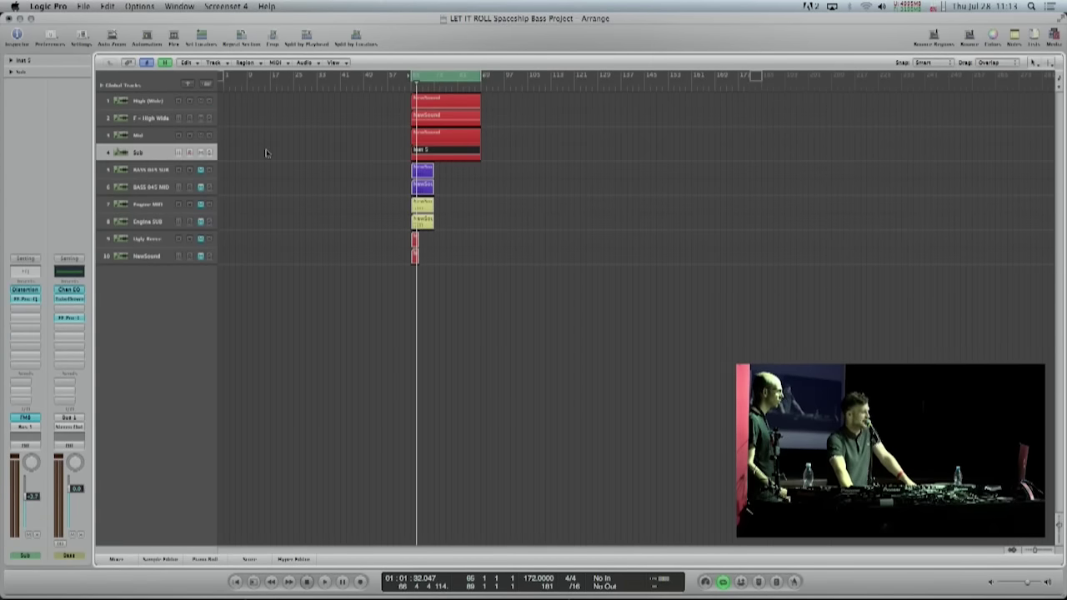
click(149, 137)
click(209, 136)
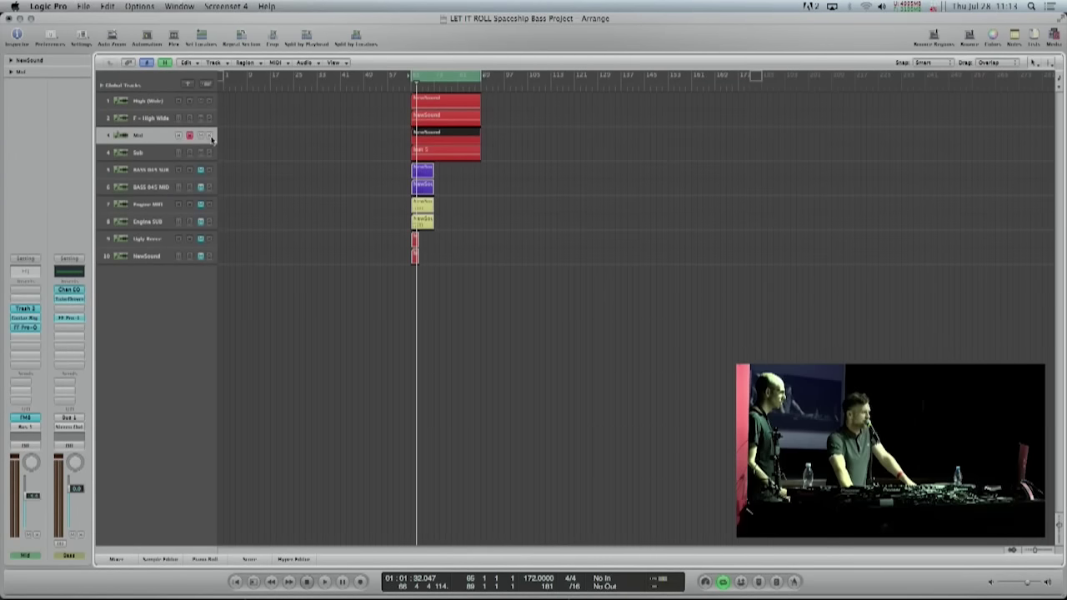
click(512, 137)
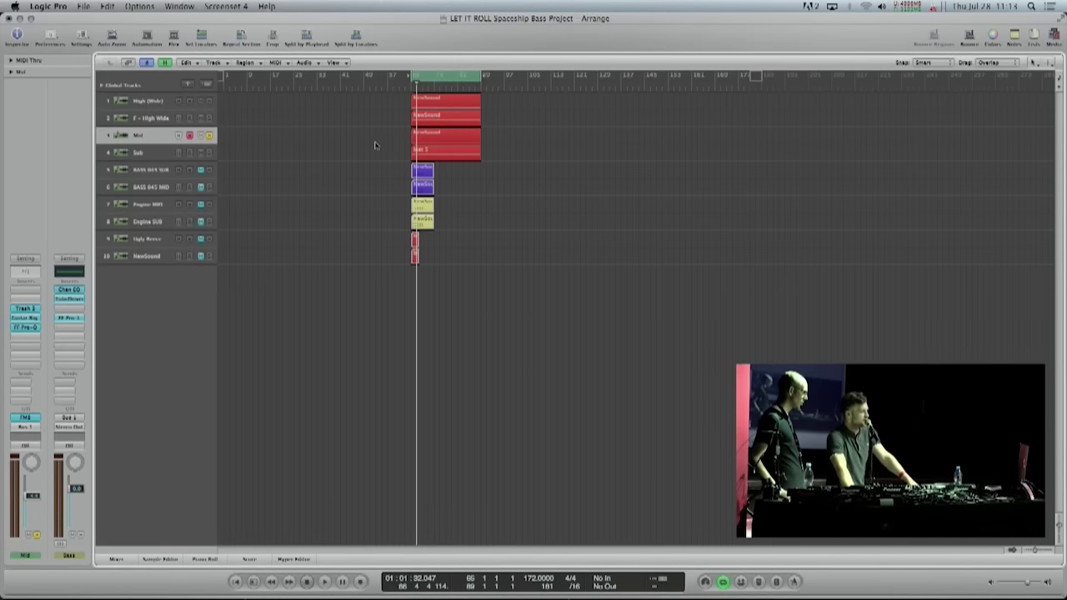
click(447, 101)
click(447, 118)
click(448, 156)
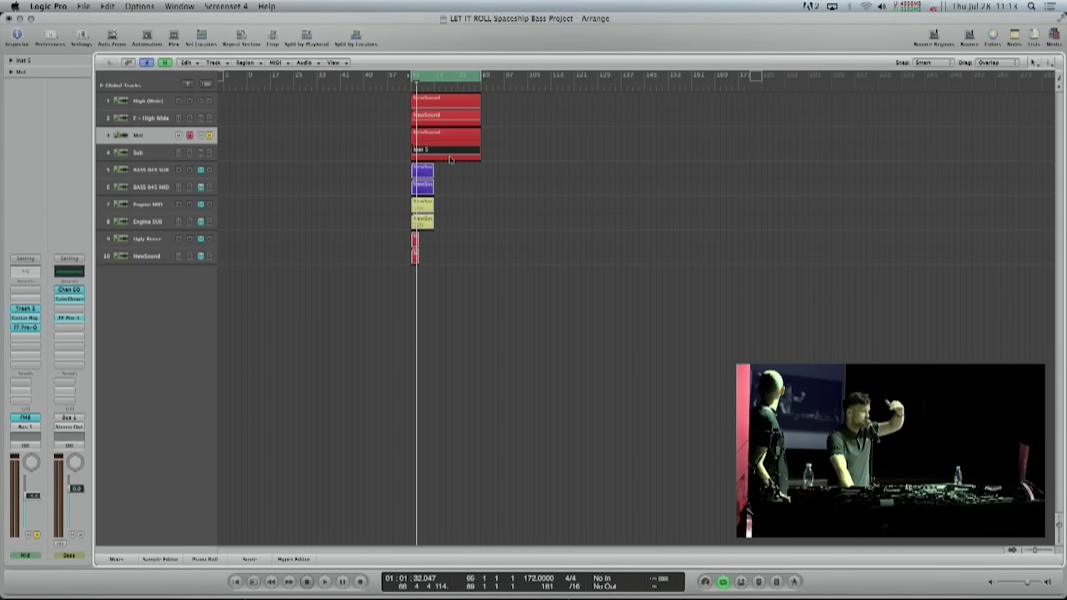
click(572, 140)
Move the Mid track to the top of the track list and clear the region selection
click(152, 134)
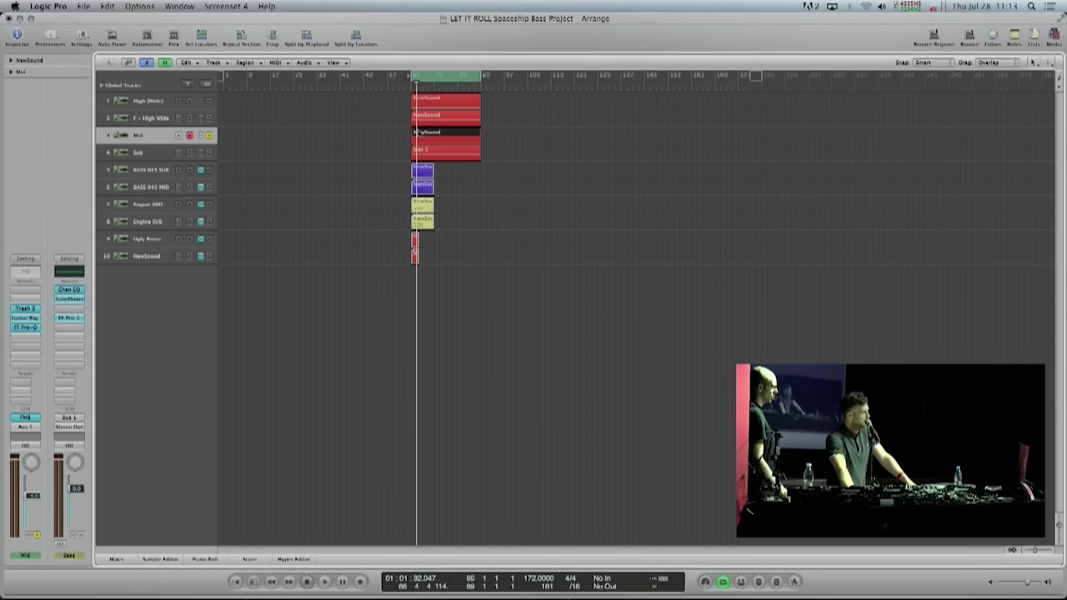
drag(152, 143, 162, 97)
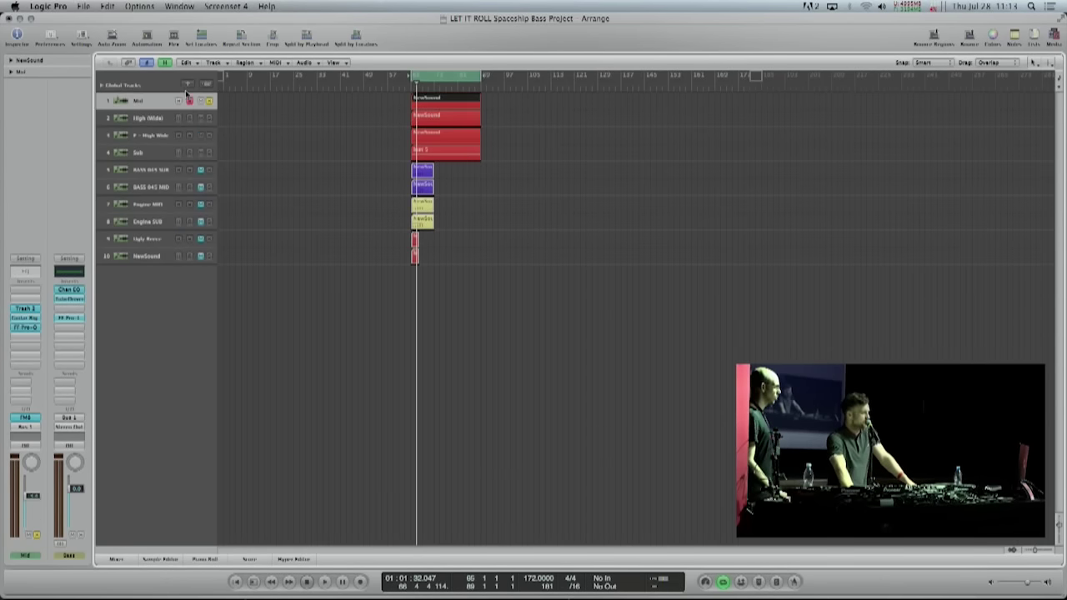
click(569, 104)
Play the soloed Mid track while raising the system volume, and stop playback
key(space)
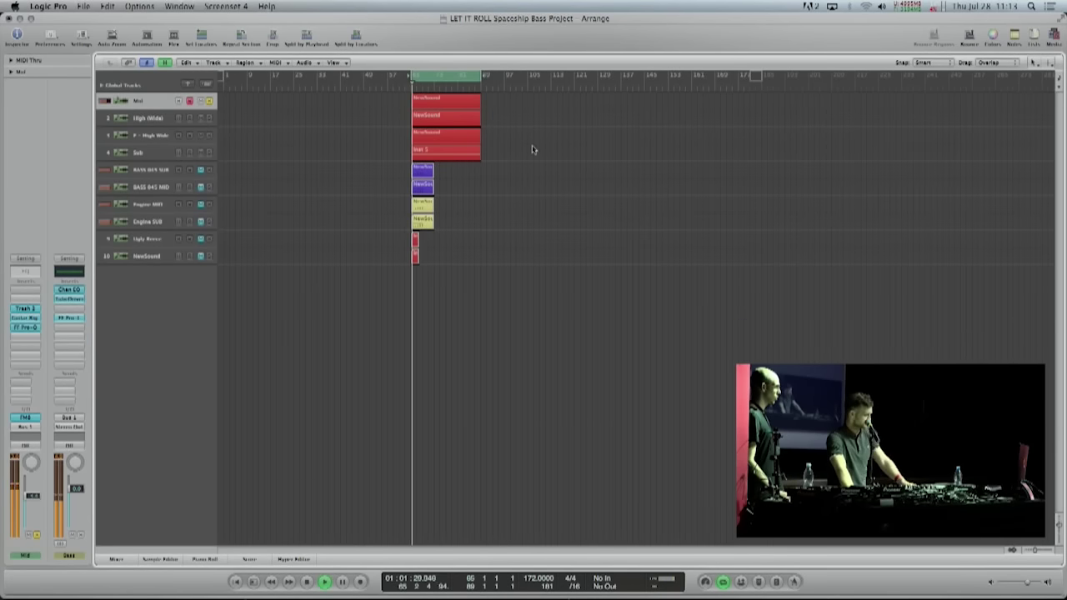
key(XF86AudioRaiseVolume)
key(XF86AudioRaiseVolume)
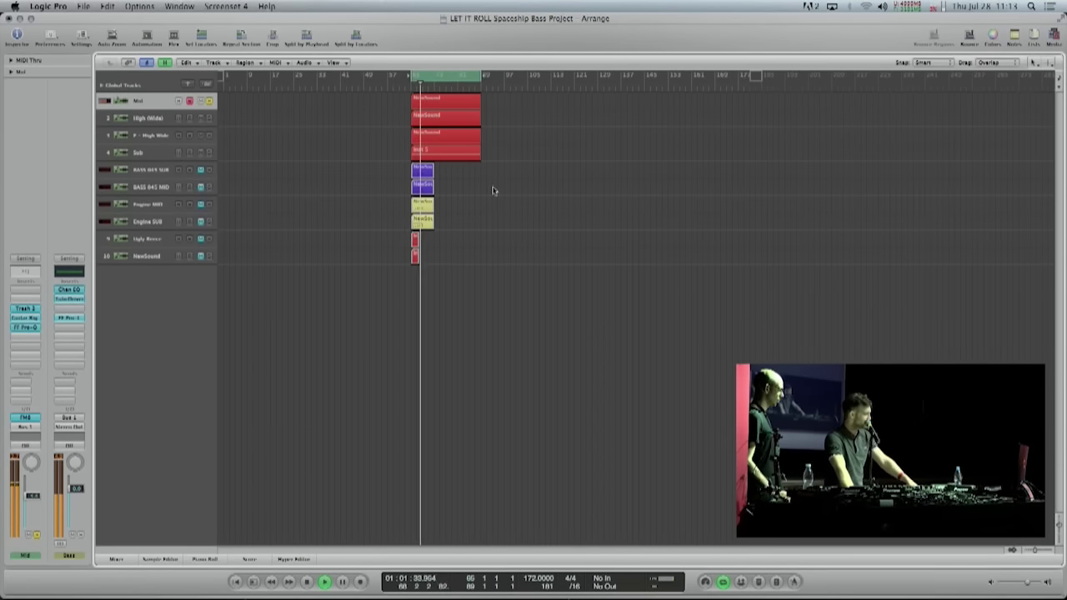
key(space)
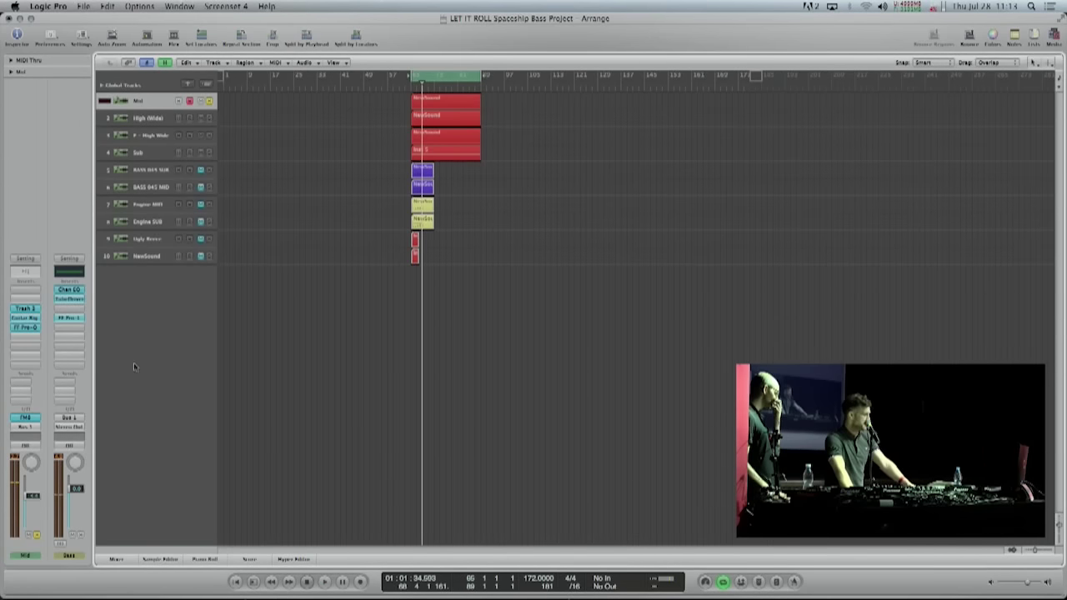
Open the Mid track's FM8 synth and audition its dry sound with the three insert effects bypassed and the system volume raised
click(25, 418)
drag(274, 34, 438, 19)
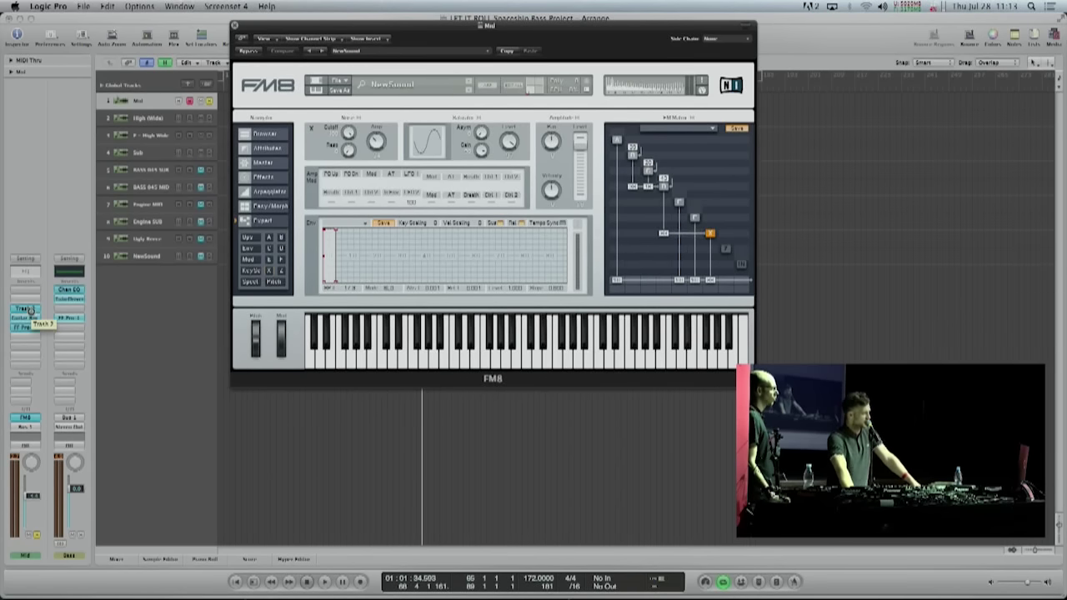
key(space)
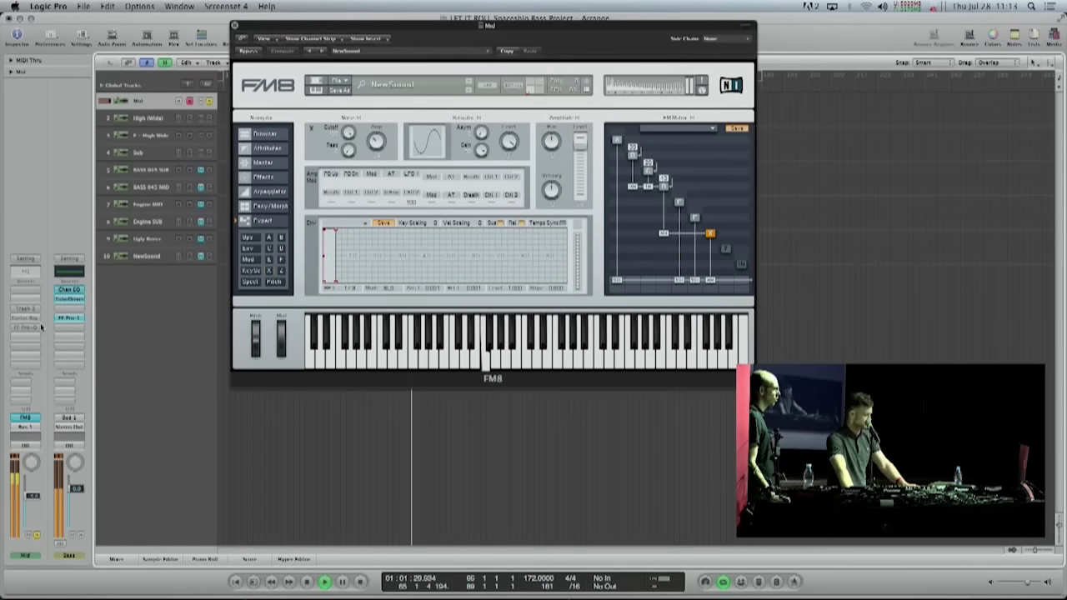
key(XF86AudioRaiseVolume)
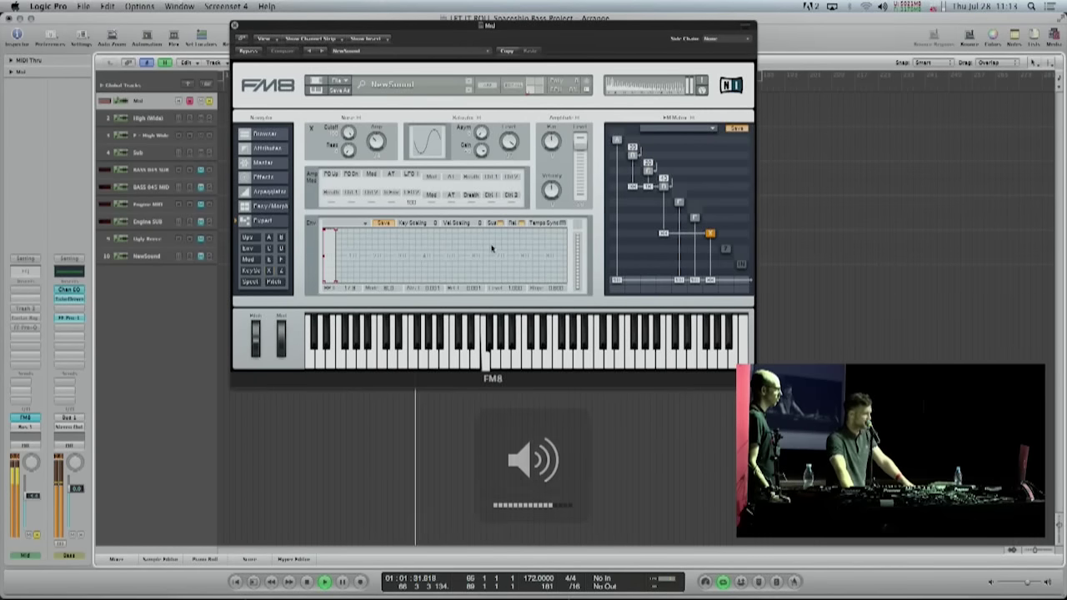
key(space)
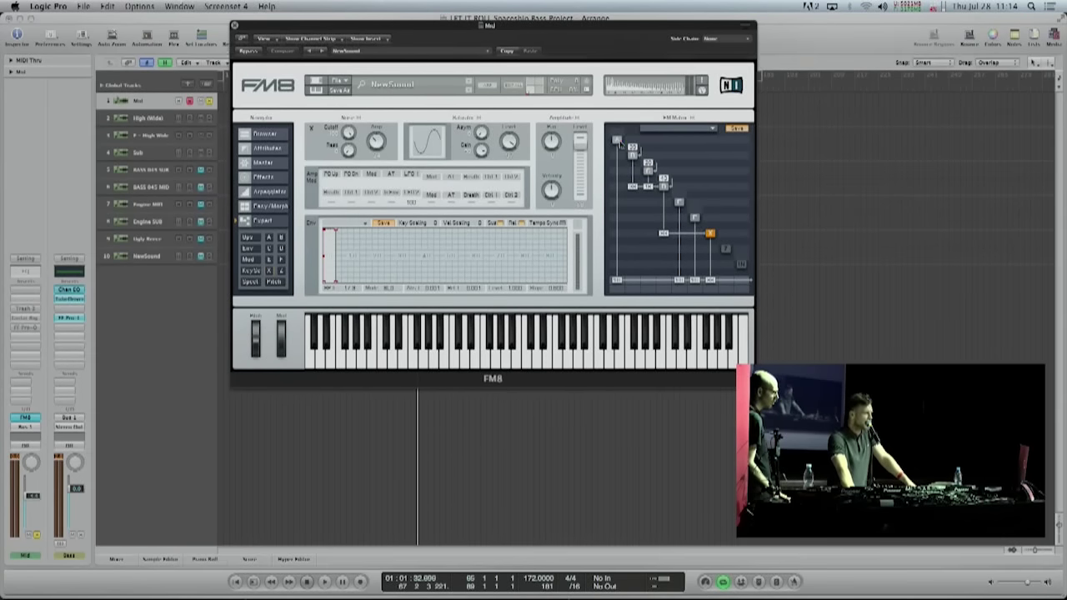
Switch off the other FM matrix operators, including E and F, and audition operator A alone at a higher system volume
click(617, 142)
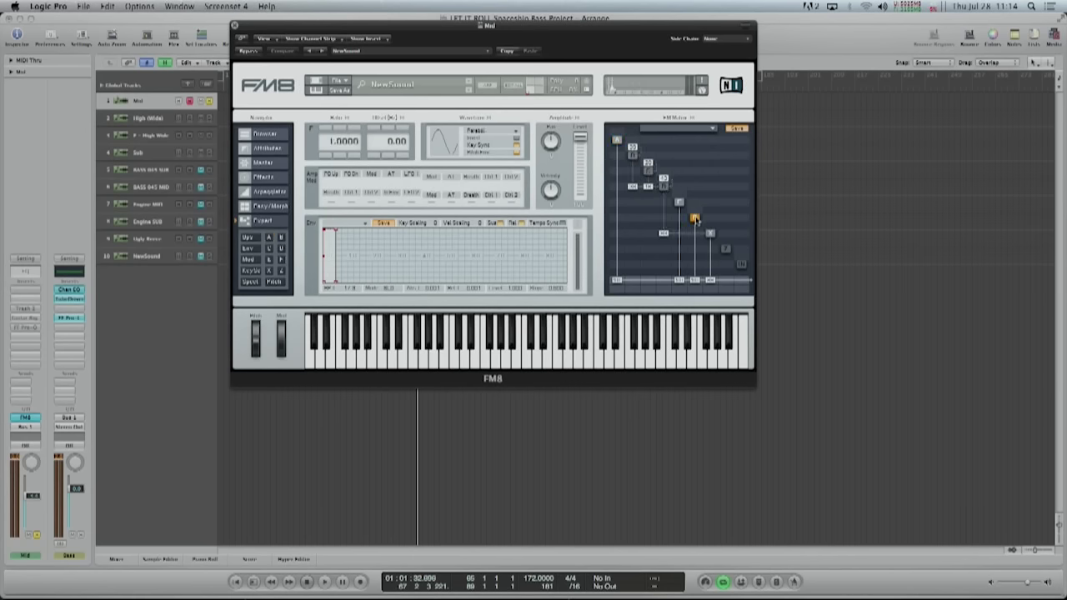
click(709, 234)
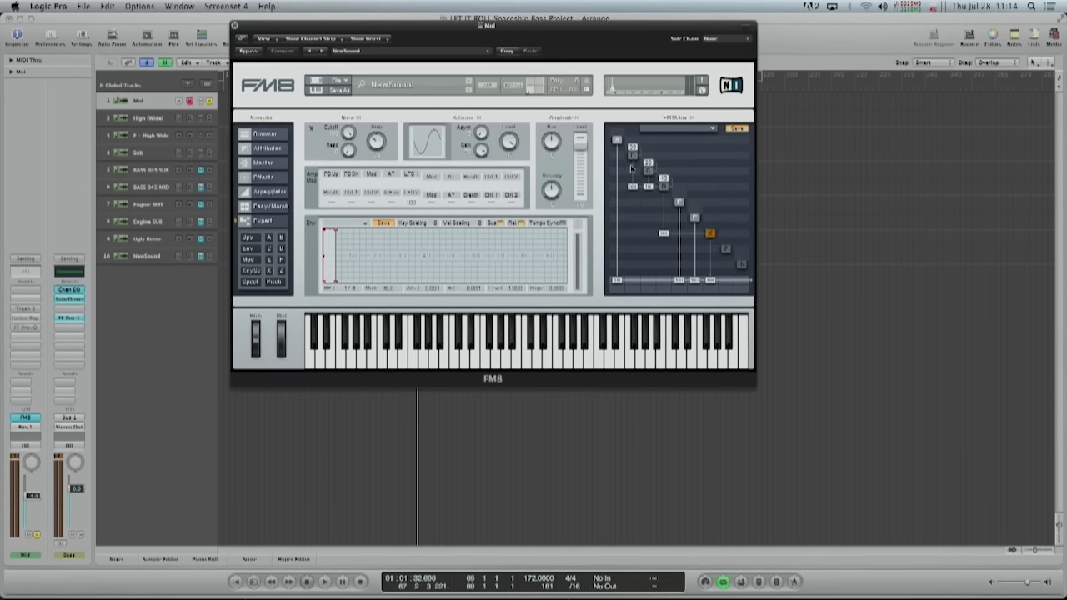
click(617, 143)
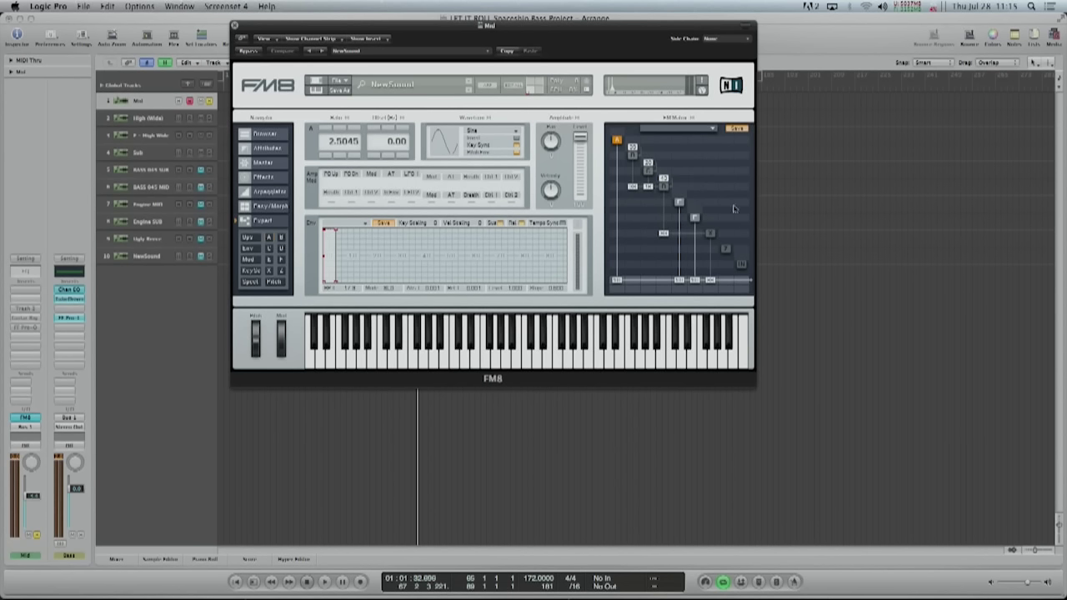
drag(678, 205, 693, 224)
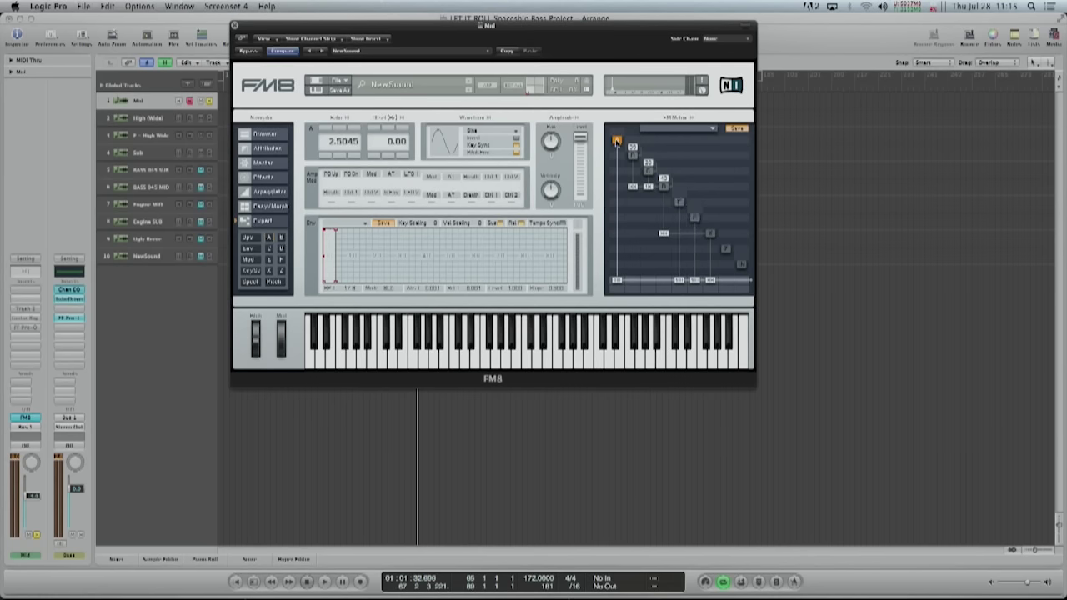
key(space)
key(XF86AudioRaiseVolume)
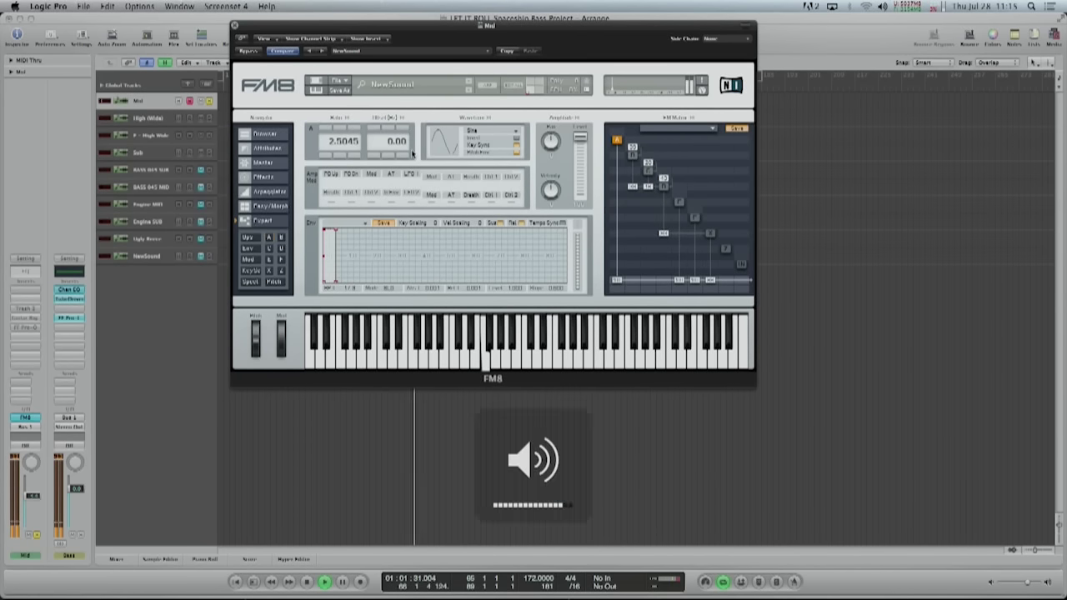
key(space)
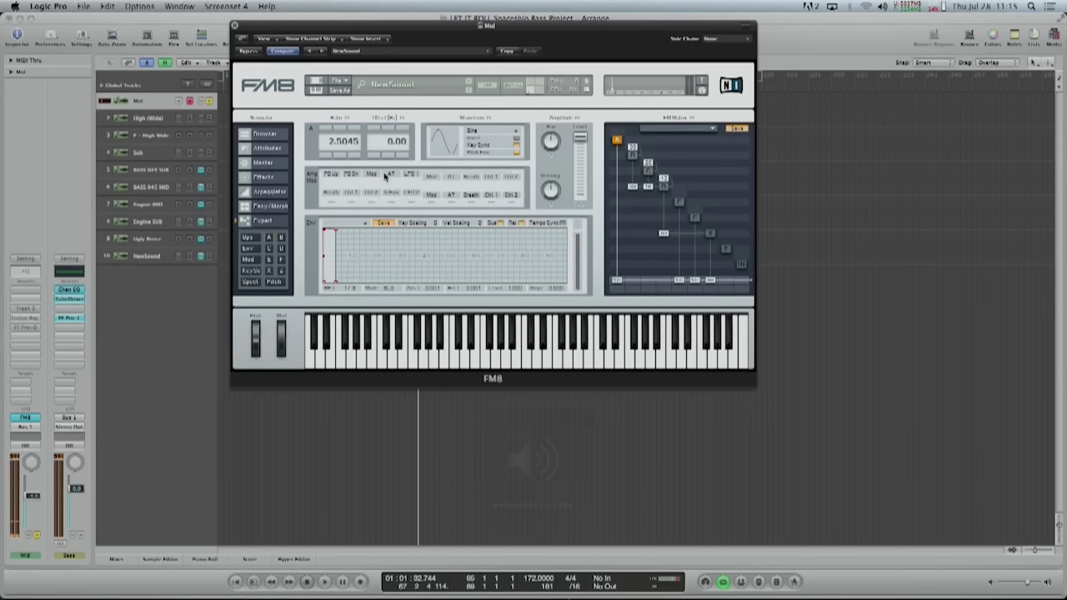
Show FM8's modulation matrix with the LFO settings and play the sound to hear its modulation
click(252, 261)
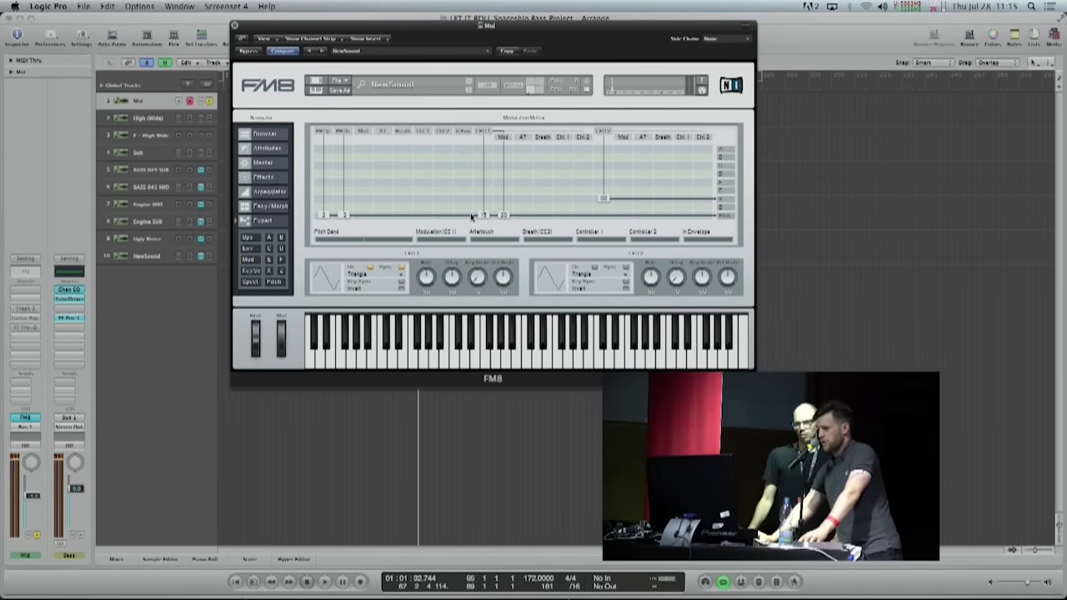
key(space)
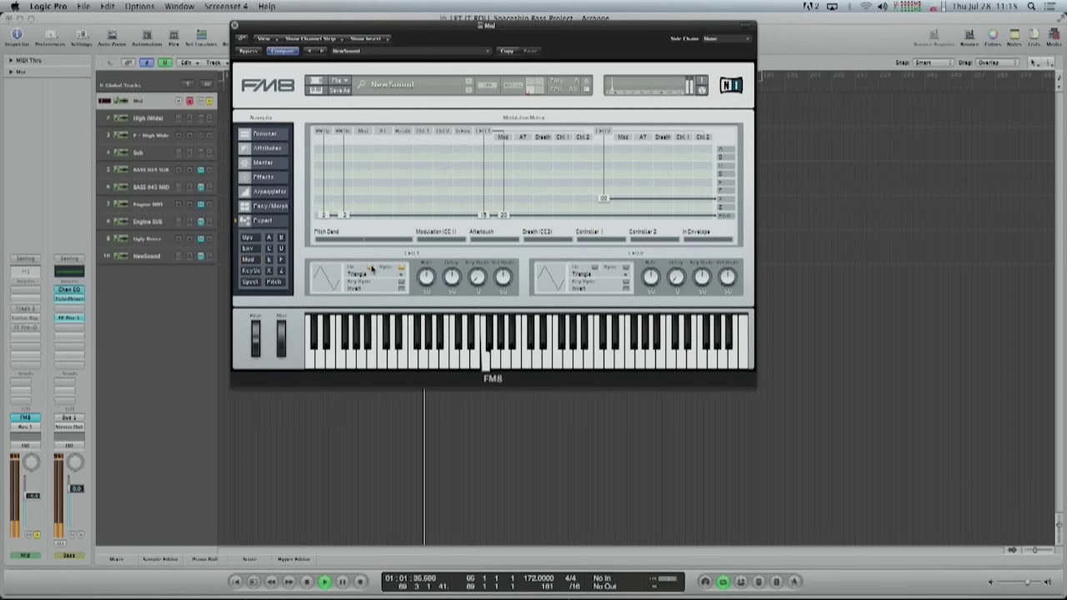
key(space)
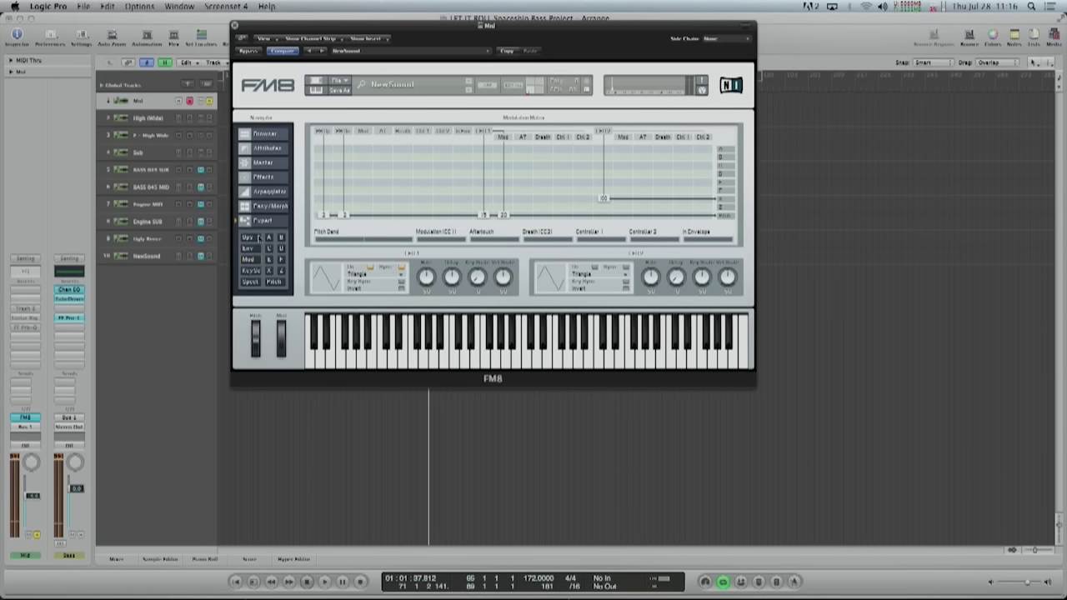
Return to the operators page, switch on operator F, and audition it alone and together with operator A
click(248, 238)
click(616, 141)
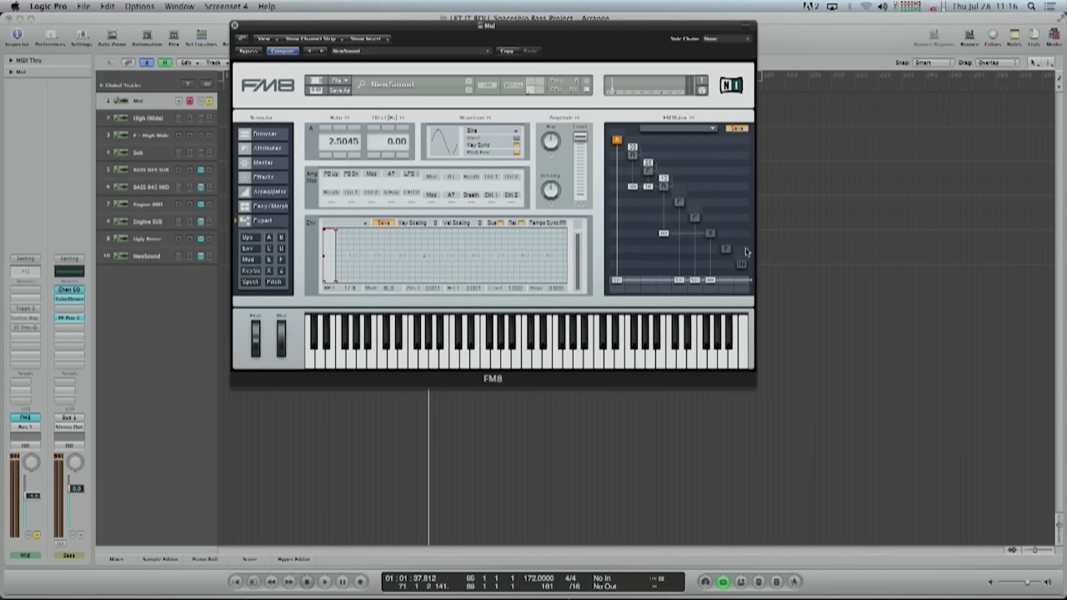
click(695, 219)
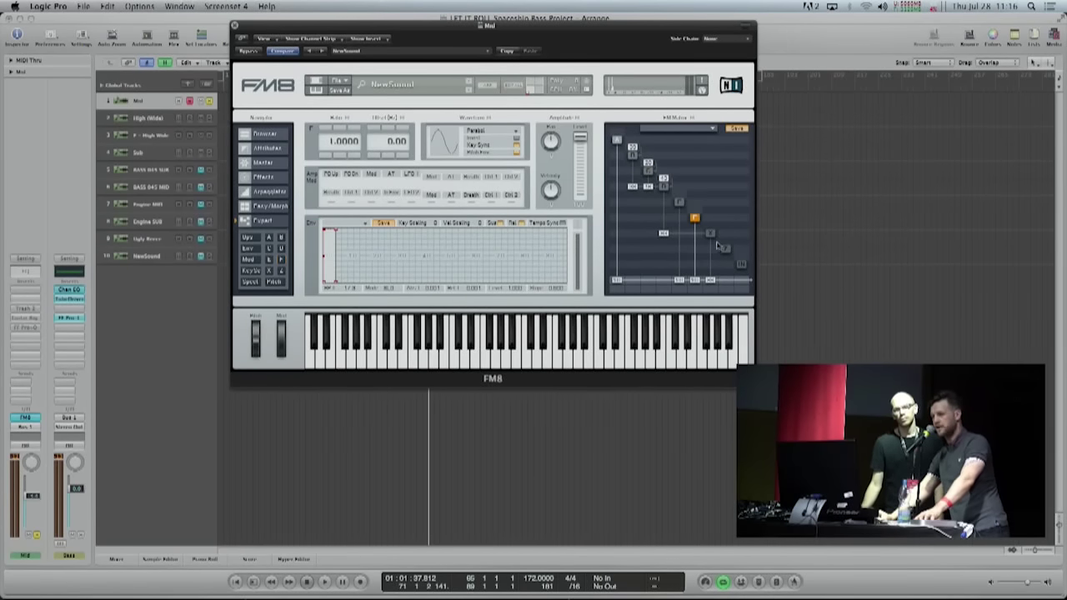
key(space)
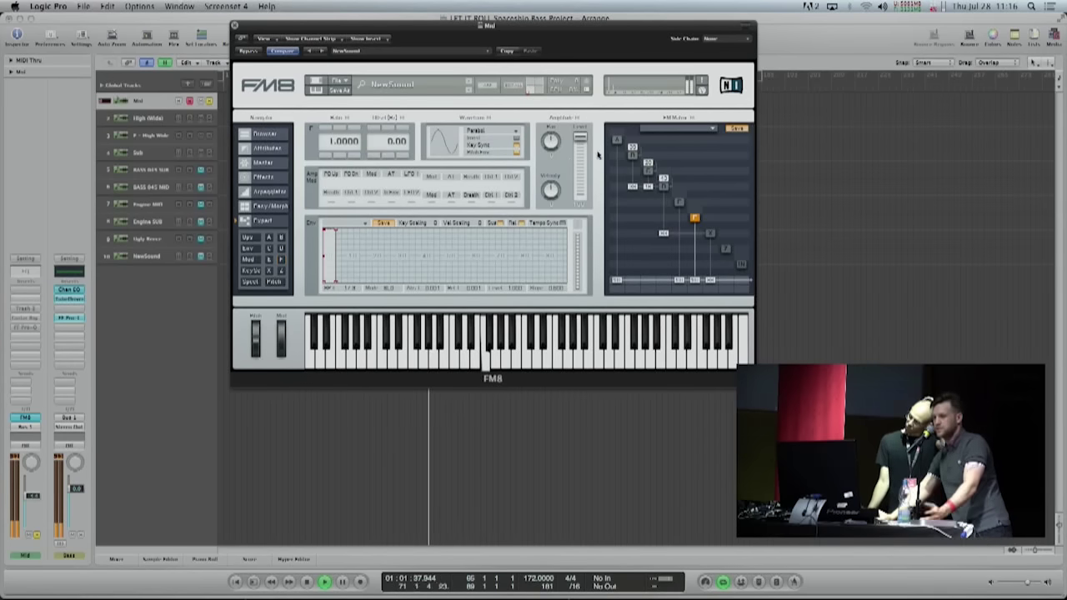
key(space)
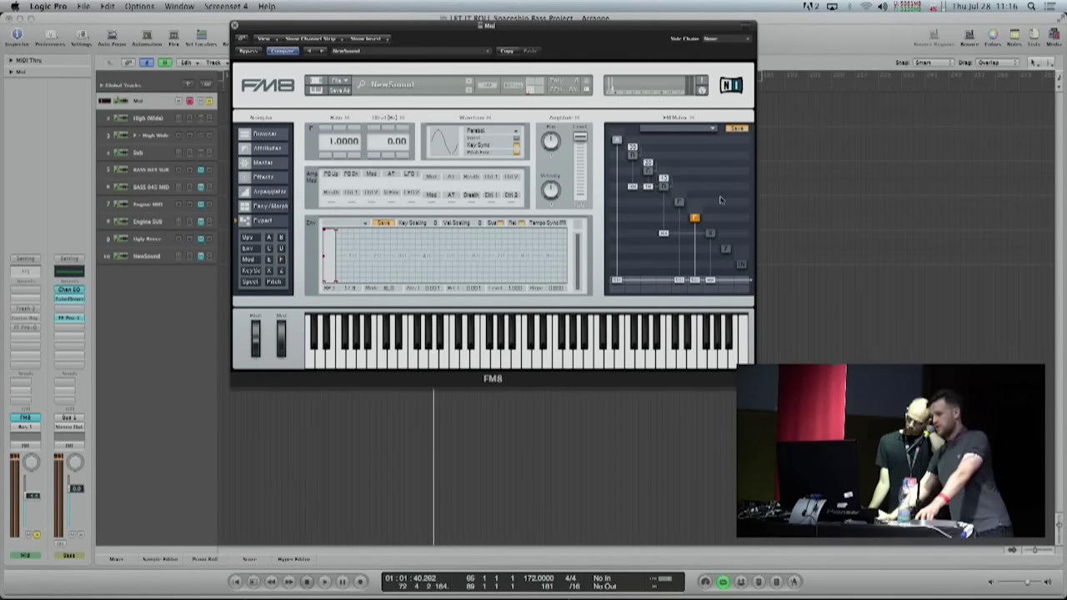
key(space)
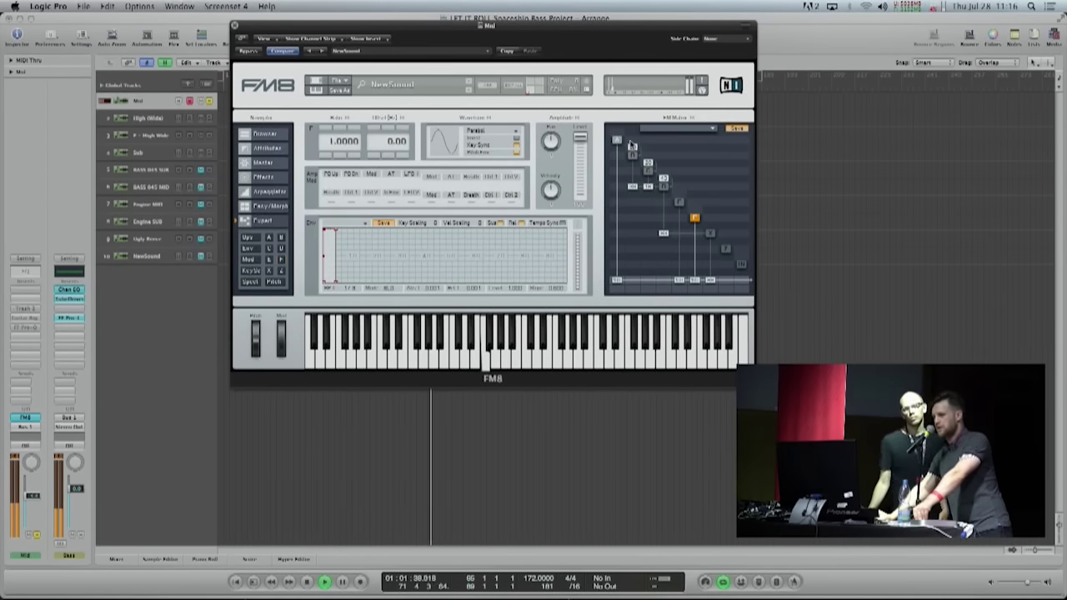
key(space)
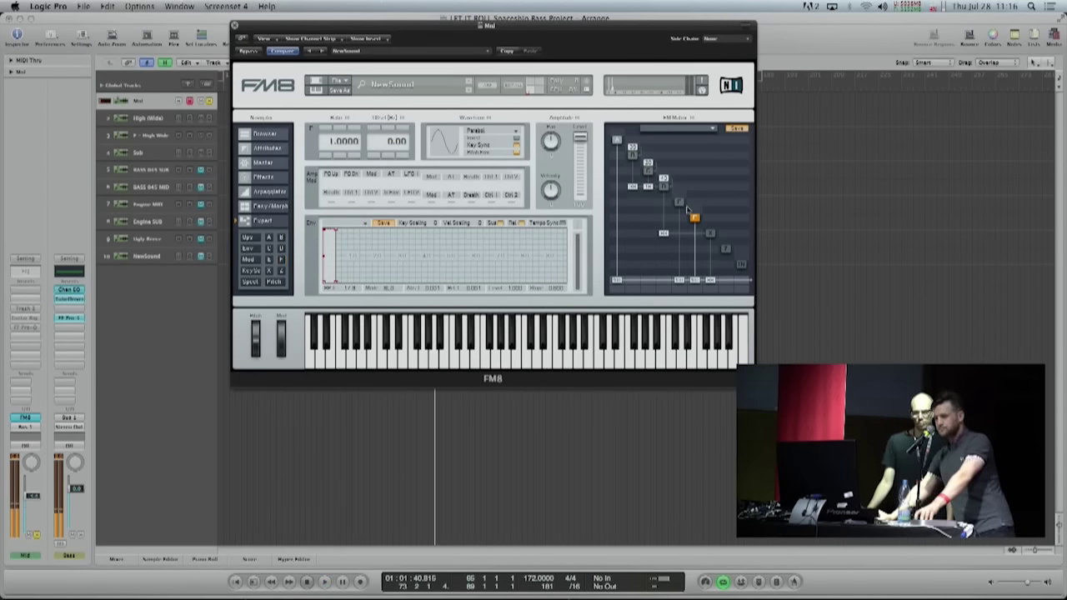
Switch operators B, C and D back on in the FM matrix and review each one's ratio and waveform
click(649, 172)
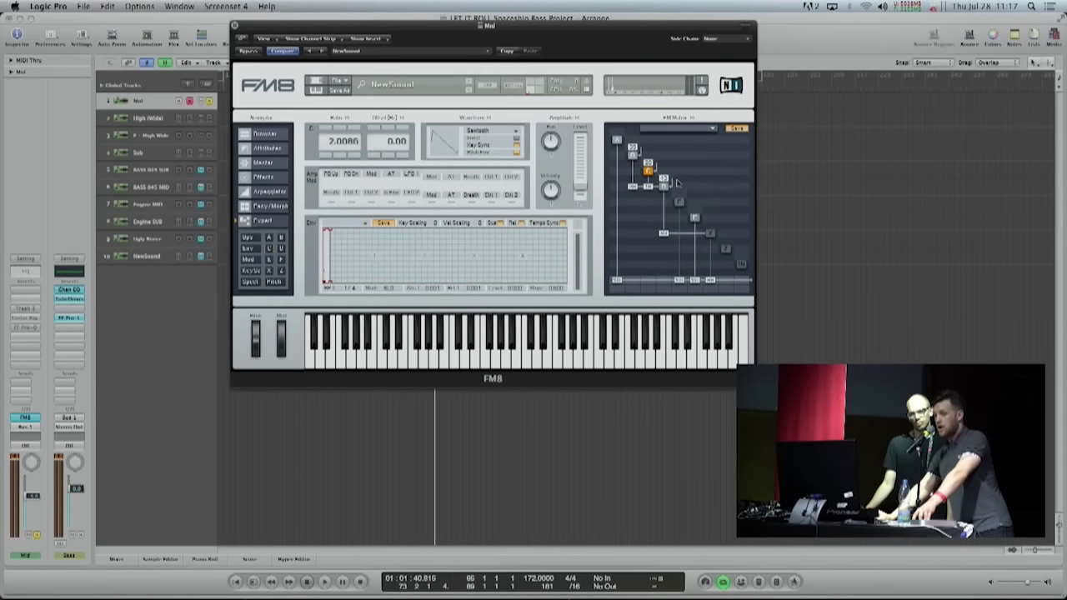
click(663, 185)
click(633, 157)
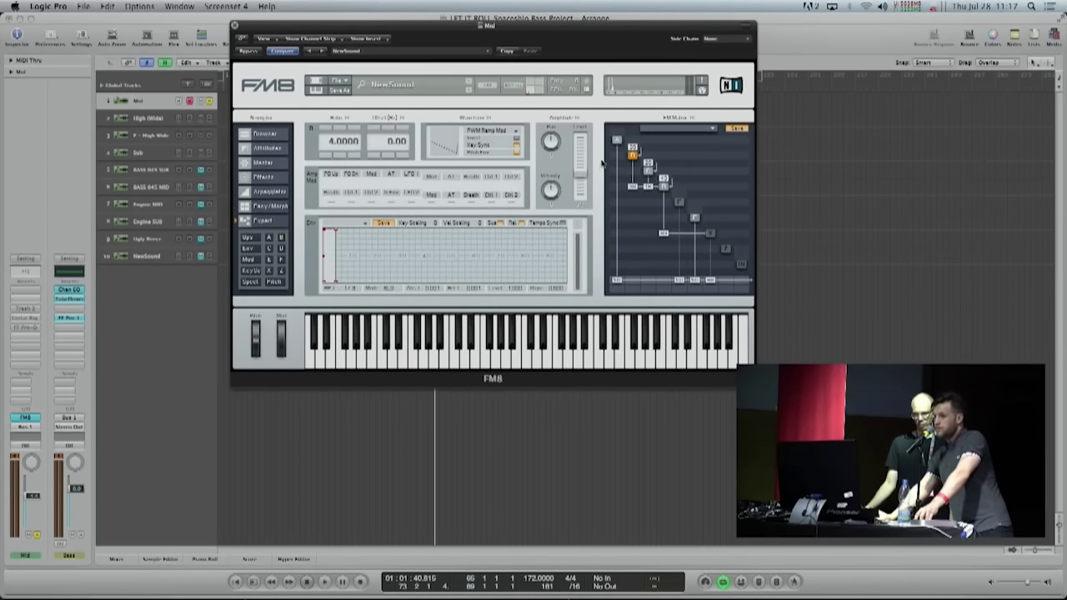
click(653, 177)
click(664, 186)
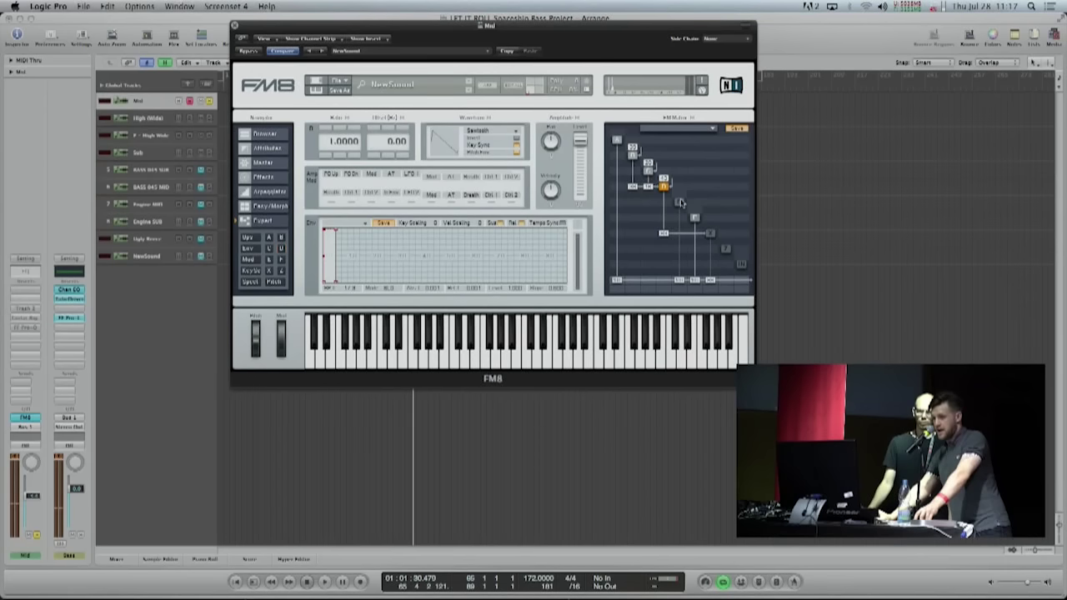
Switch operator X back on and adjust its output level in the FM matrix during playback
click(709, 233)
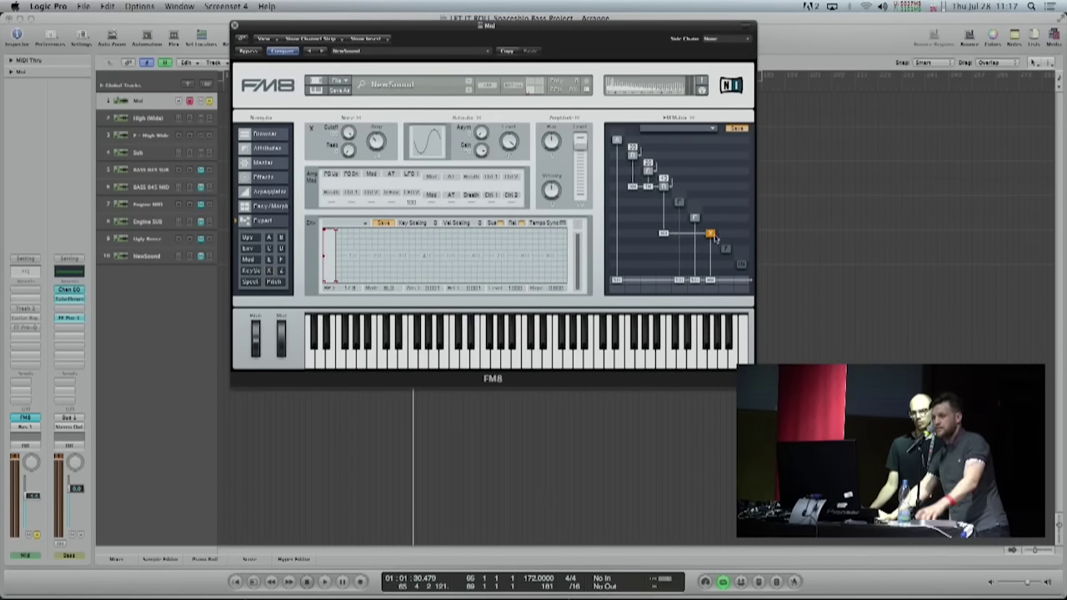
key(space)
mouse_move(709, 284)
mouse_down()
mouse_move(715, 332)
mouse_move(718, 288)
mouse_up()
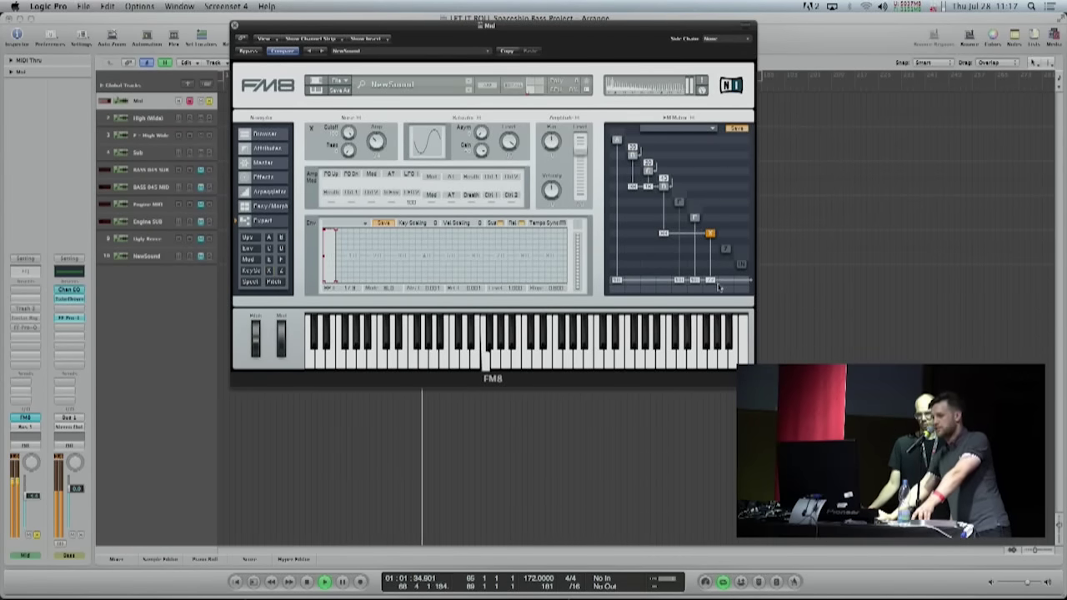
key(space)
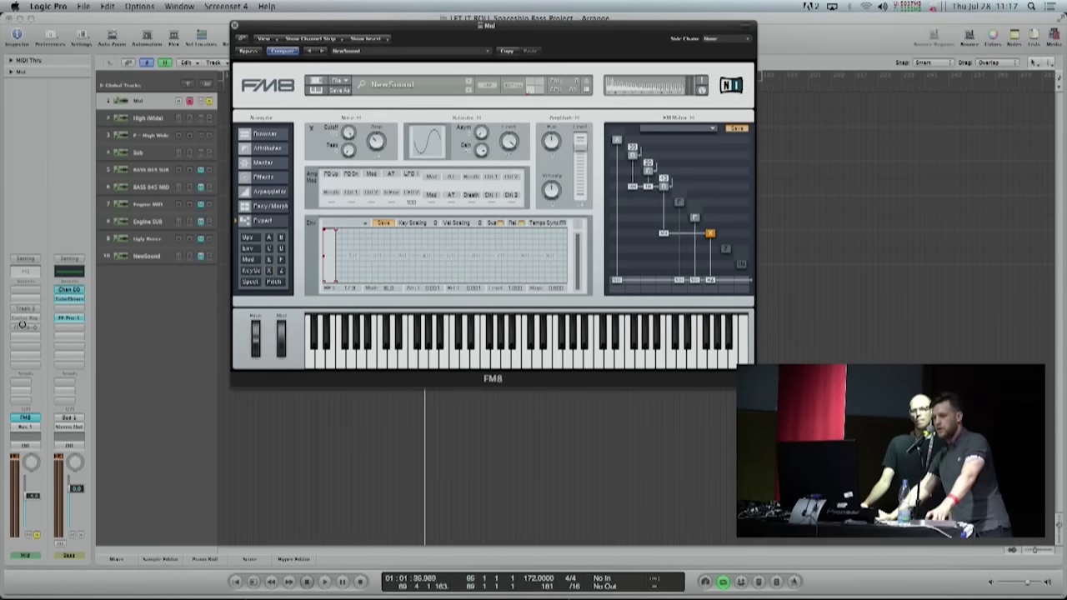
Open Guitar Rig on the Mid channel and switch off its bypass so it processes the sound
click(22, 324)
drag(271, 52, 390, 25)
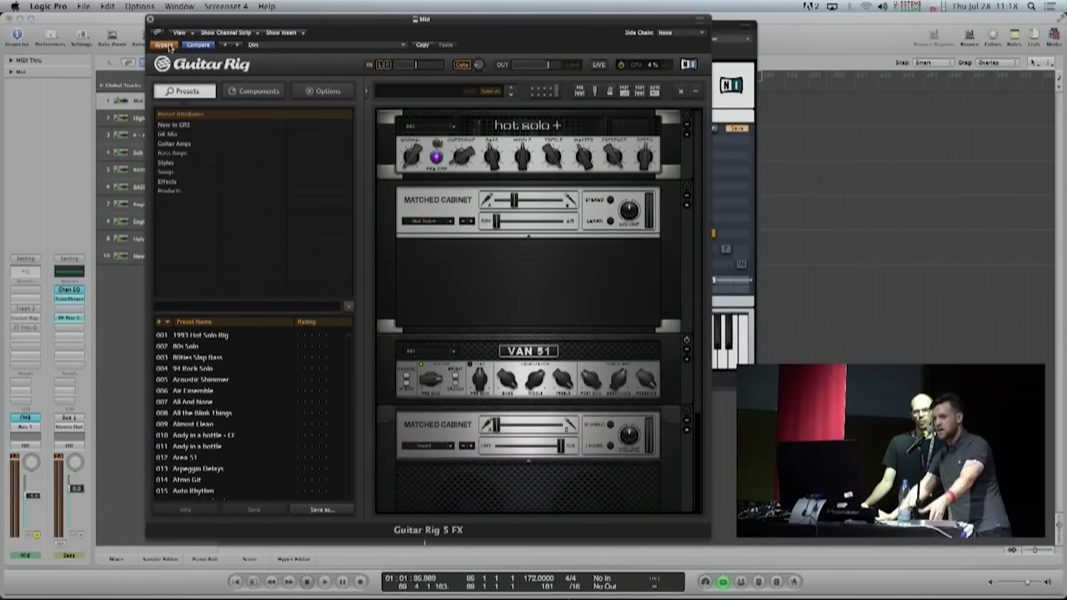
key(XF86AudioRaiseVolume)
key(space)
click(170, 47)
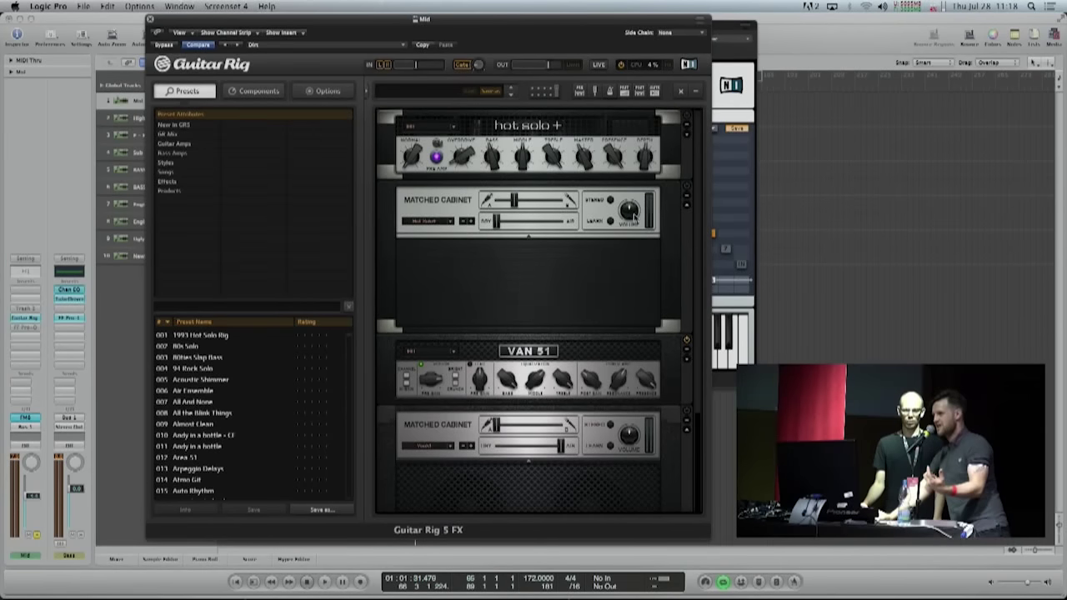
Examine the amps, matched cabinets and effects in the Guitar Rig rack and play the Mid sound through them
scroll(552, 237, down, 3)
scroll(553, 235, up, 3)
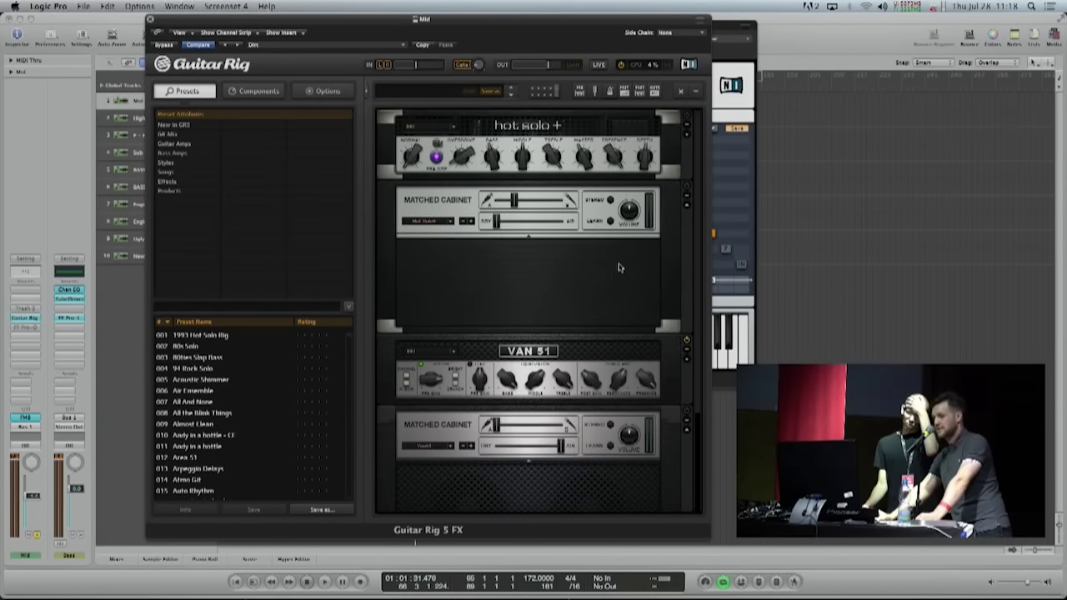
scroll(621, 272, down, 3)
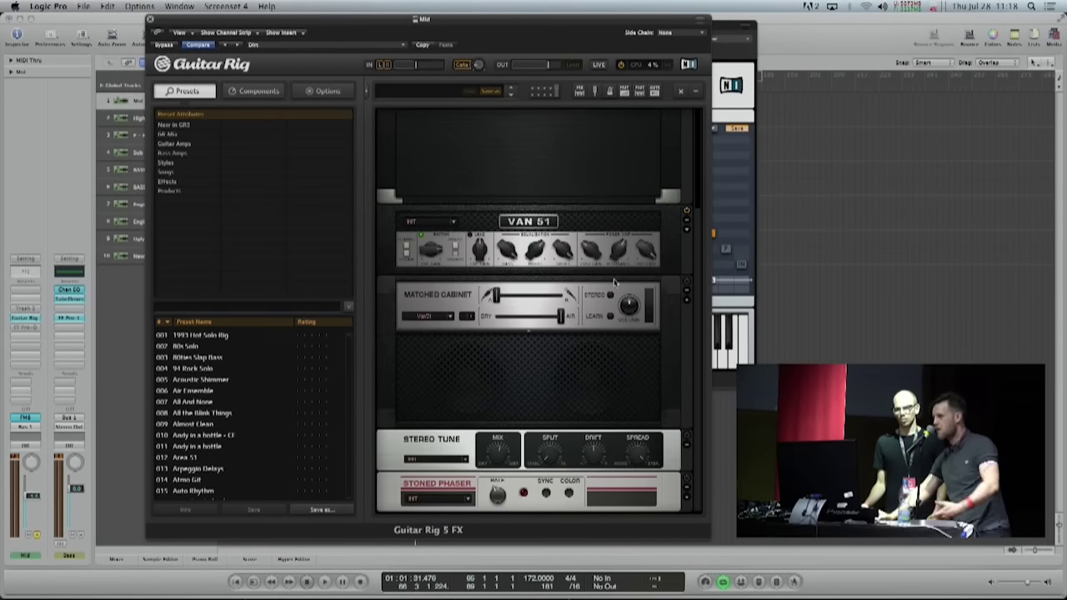
scroll(607, 284, up, 3)
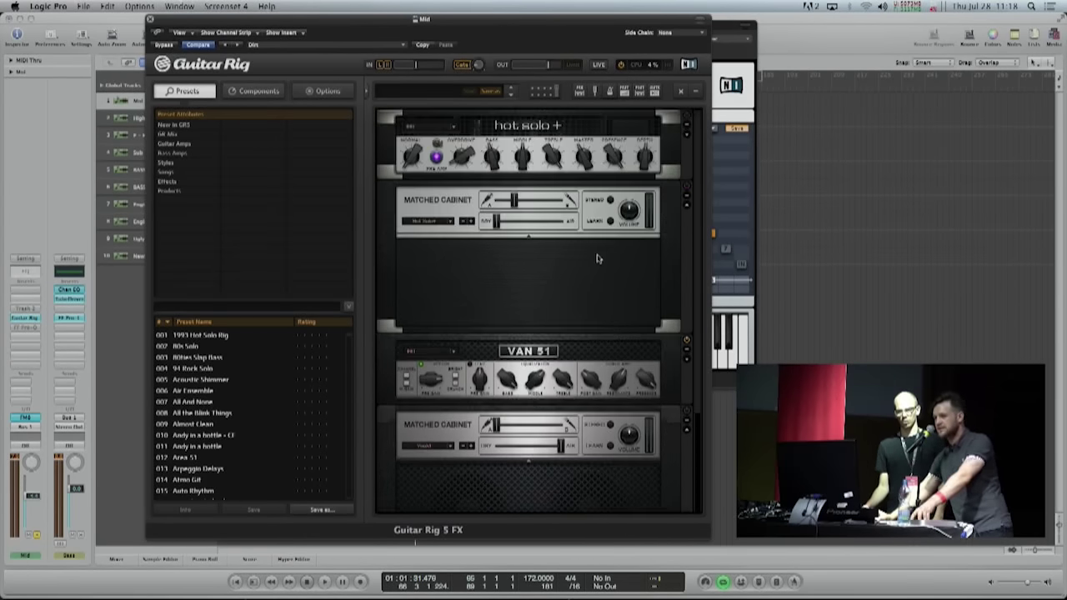
scroll(597, 258, down, 3)
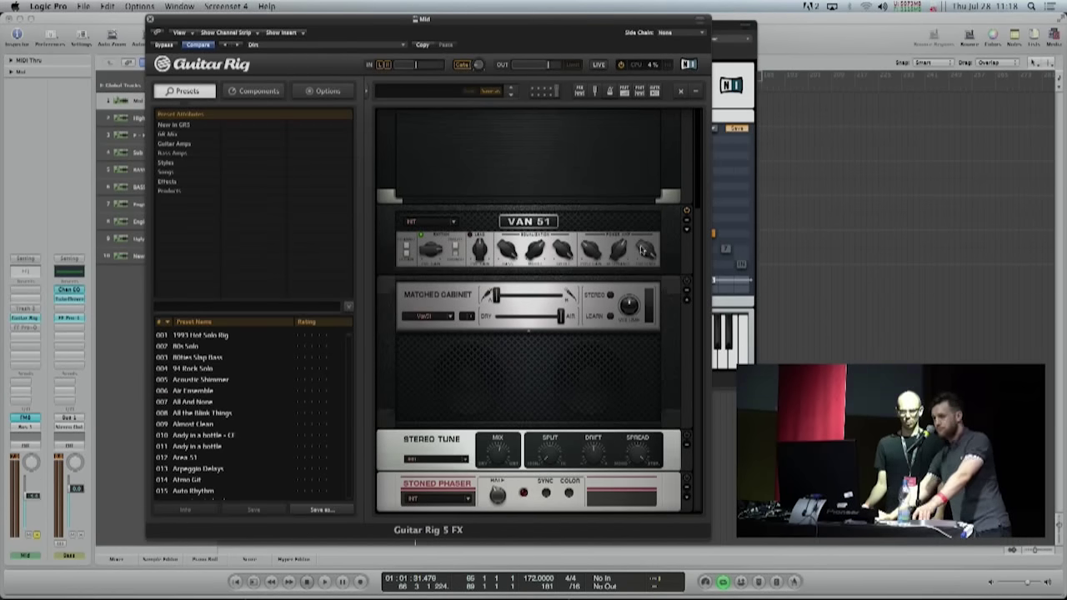
key(space)
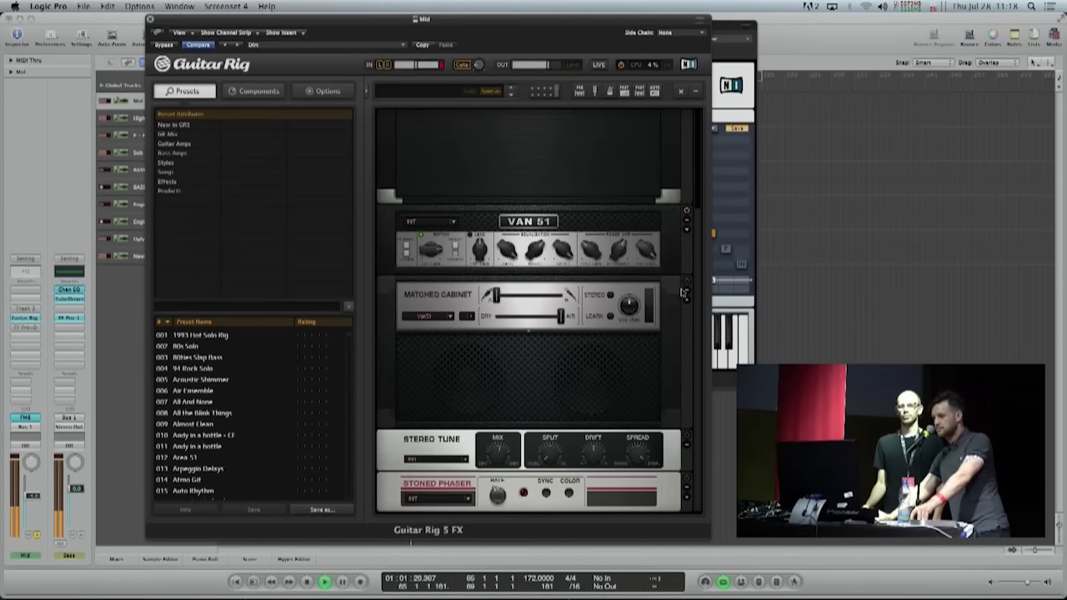
key(space)
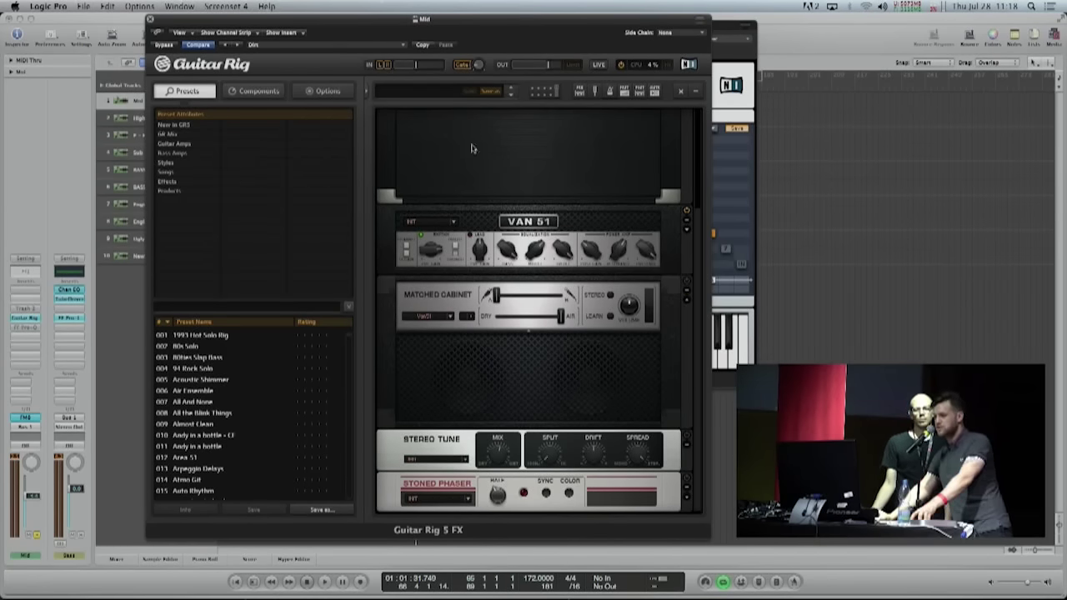
key(space)
key(space)
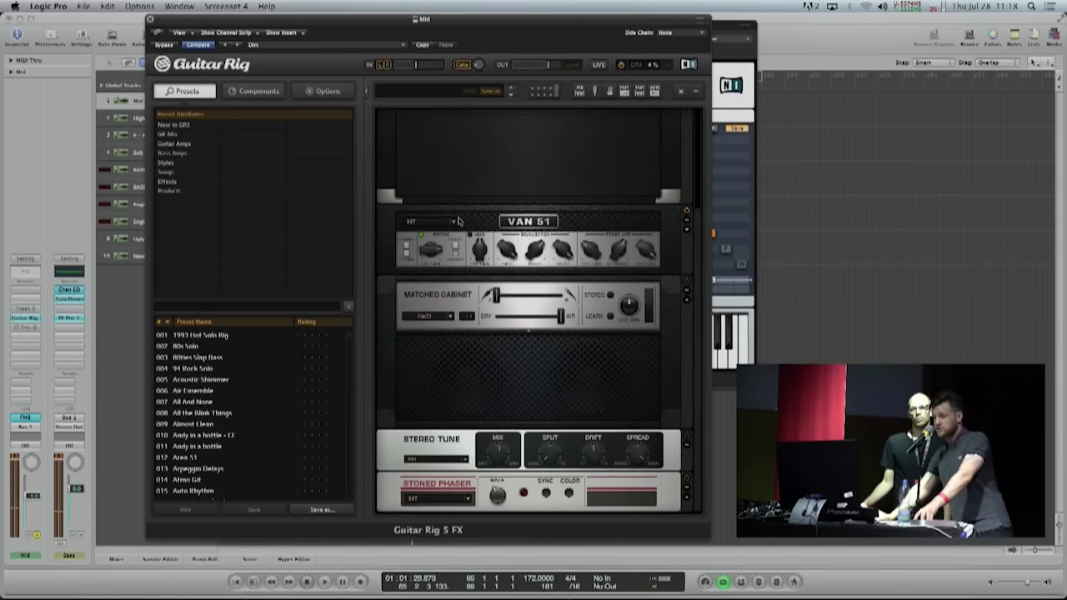
Switch on FF Pro-Q on the Mid channel, play the sound through its low cut, and close the plug-in windows
click(25, 326)
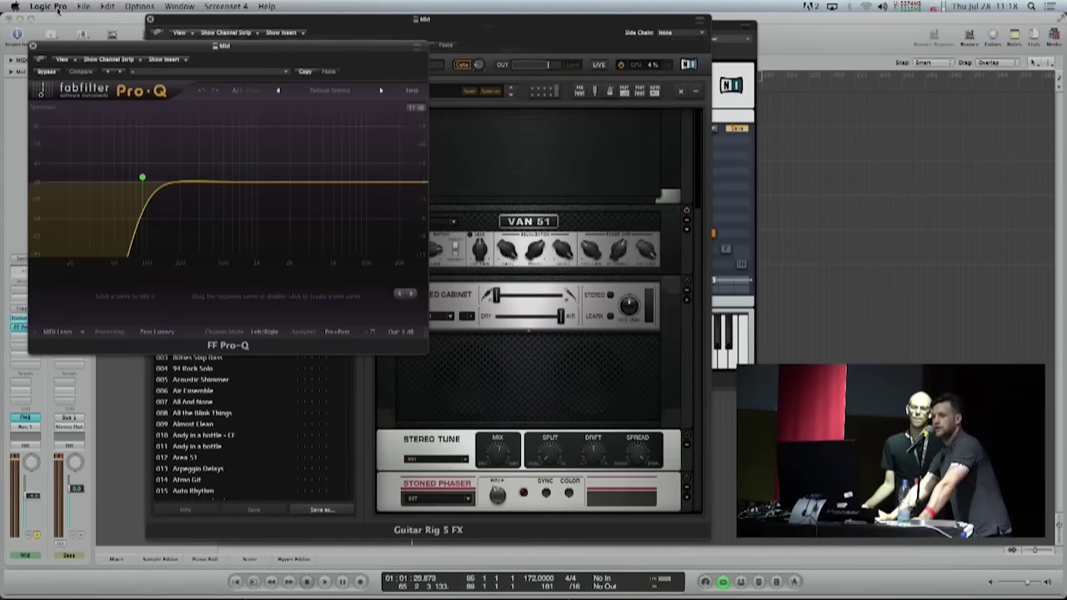
key(space)
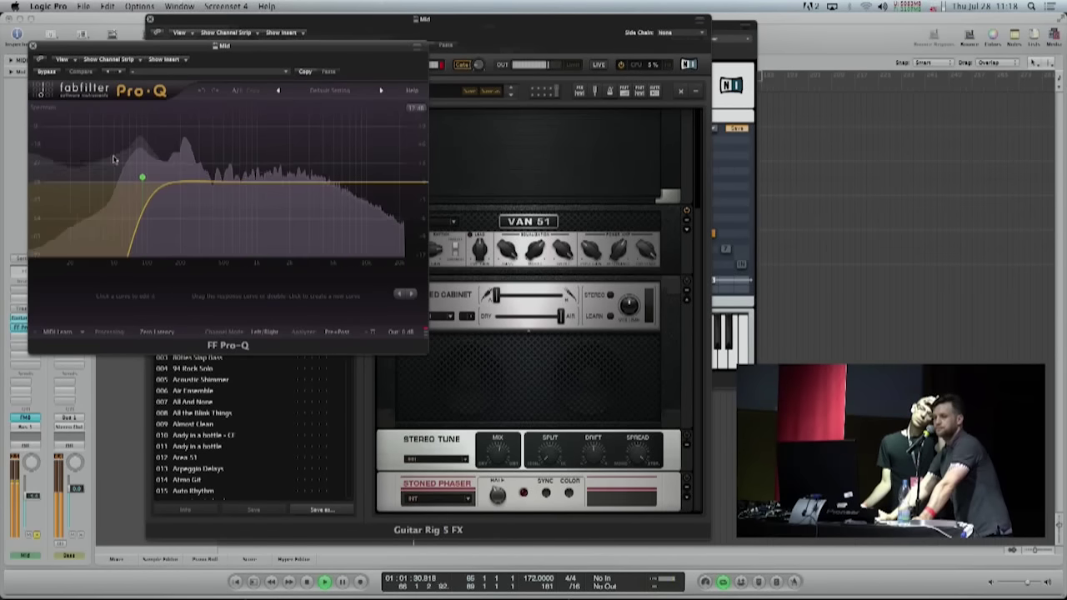
key(space)
click(35, 47)
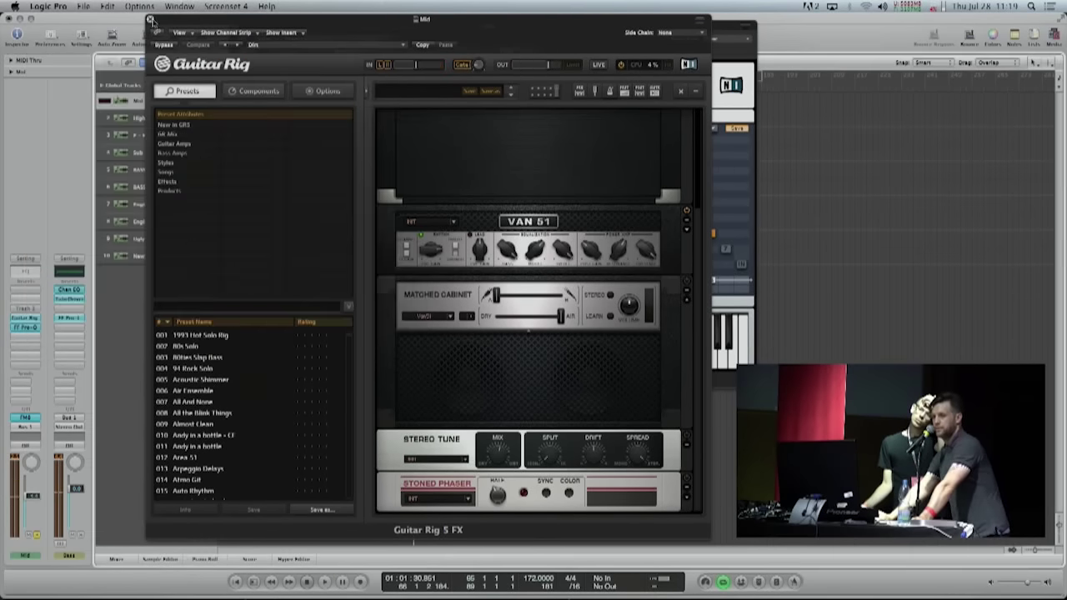
click(150, 19)
click(231, 23)
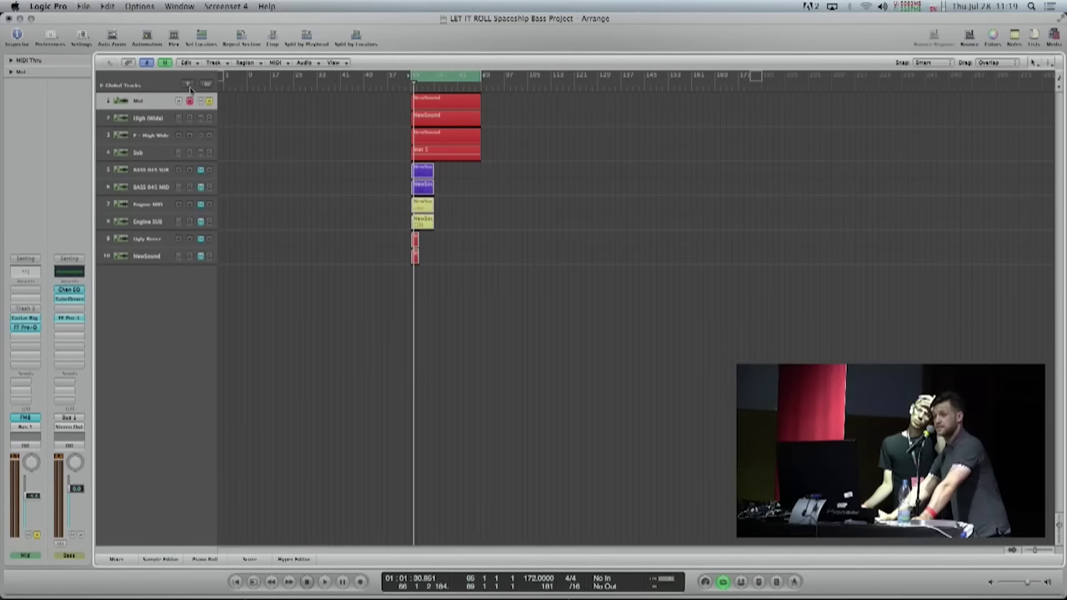
Solo the Sub track, select it, and audition it on its own without Mid
click(139, 102)
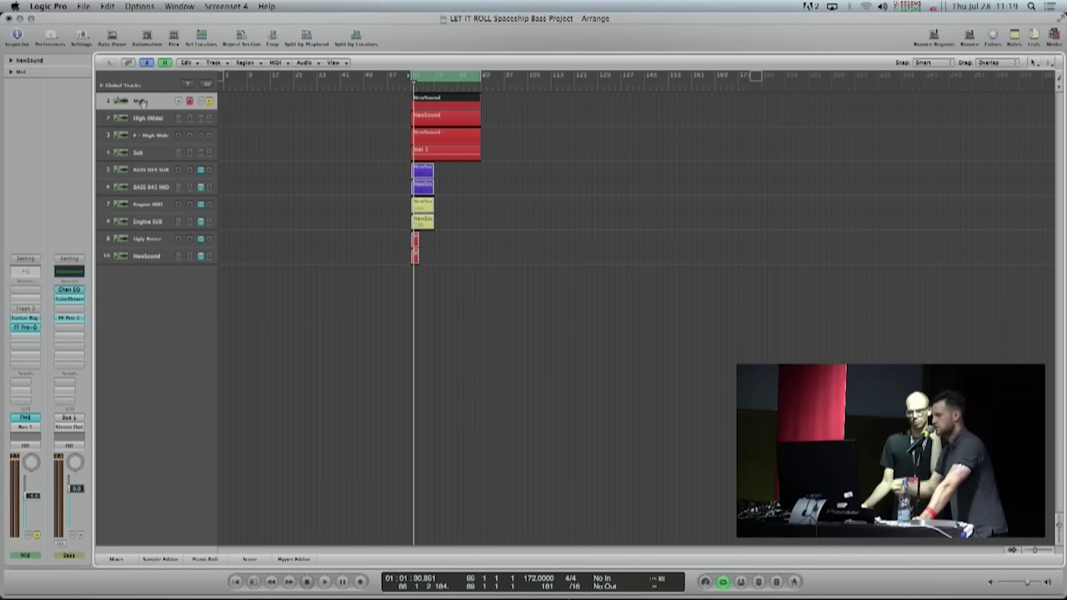
click(209, 153)
key(space)
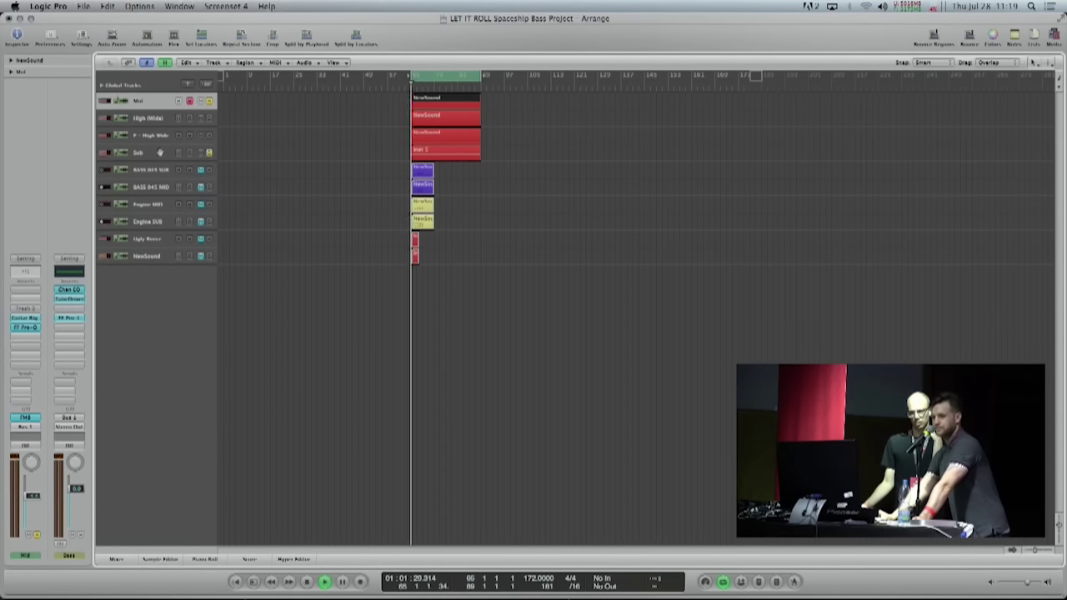
click(160, 153)
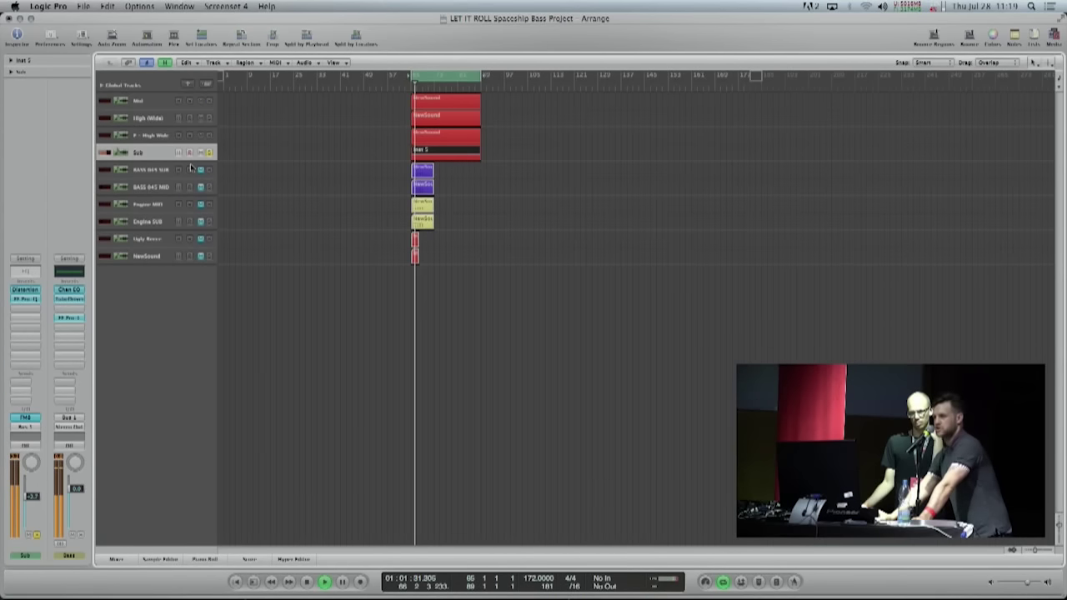
key(space)
Move the Sub track above Mid in the track list and show its FM8 patch briefly
drag(149, 155, 160, 103)
click(25, 418)
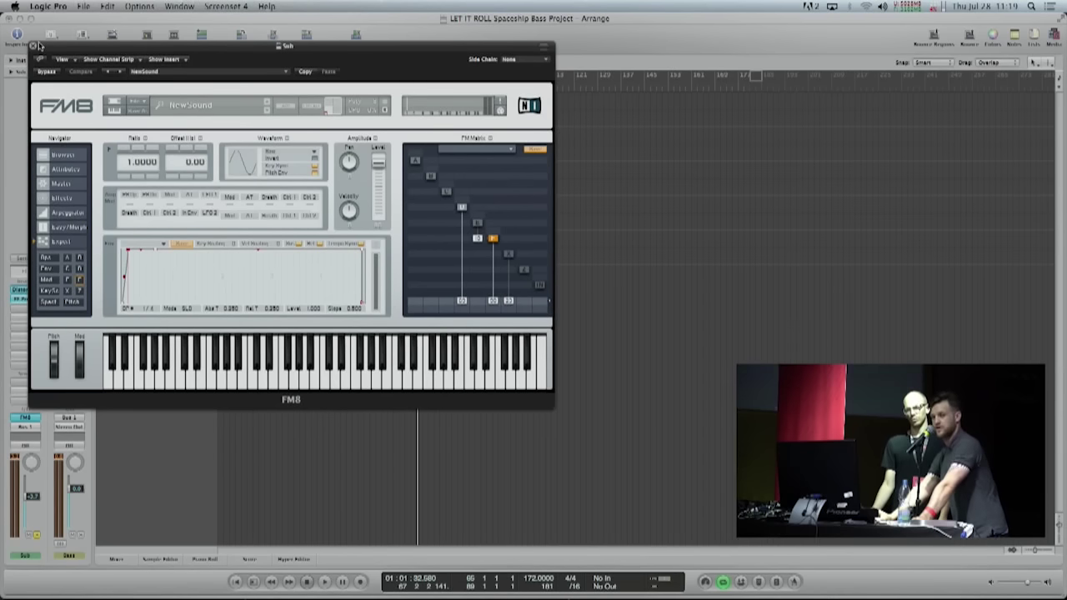
click(35, 46)
Open FF Pro-Q on the Sub channel and play the sound to examine its spectrum and high cut
click(26, 298)
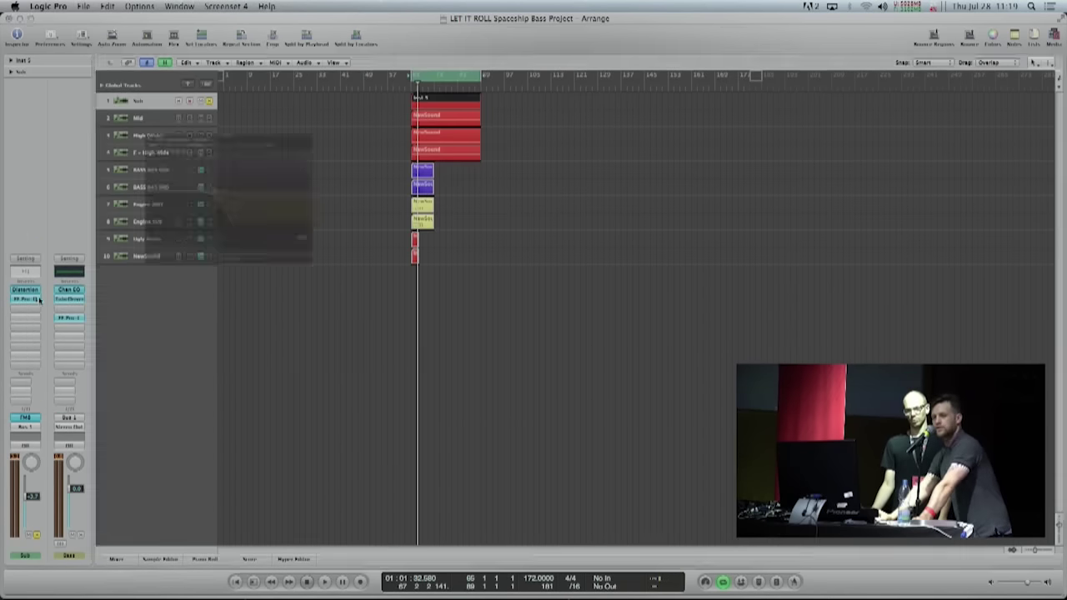
key(space)
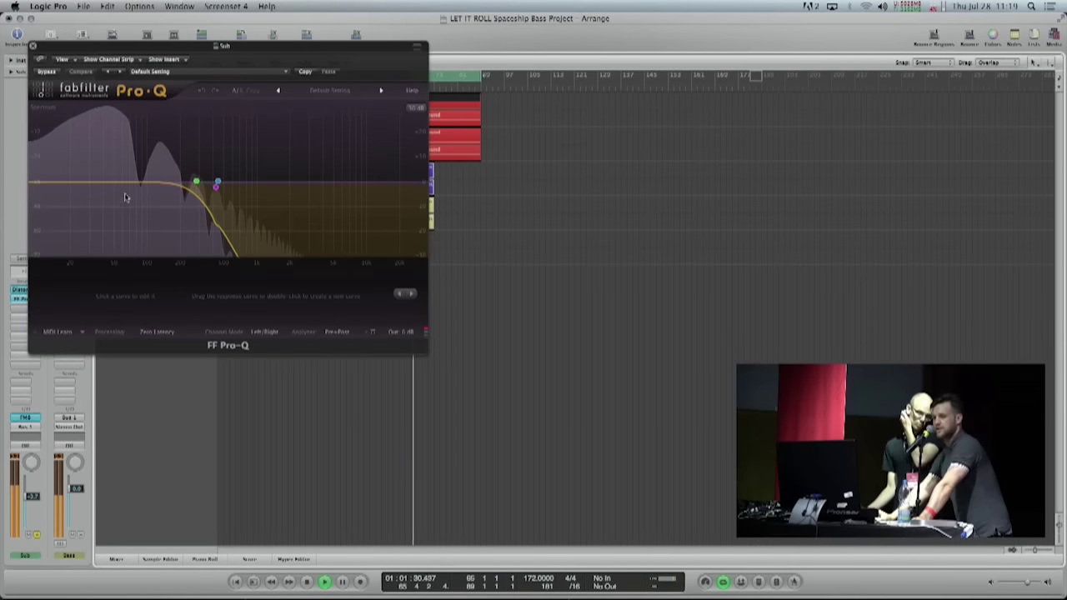
key(space)
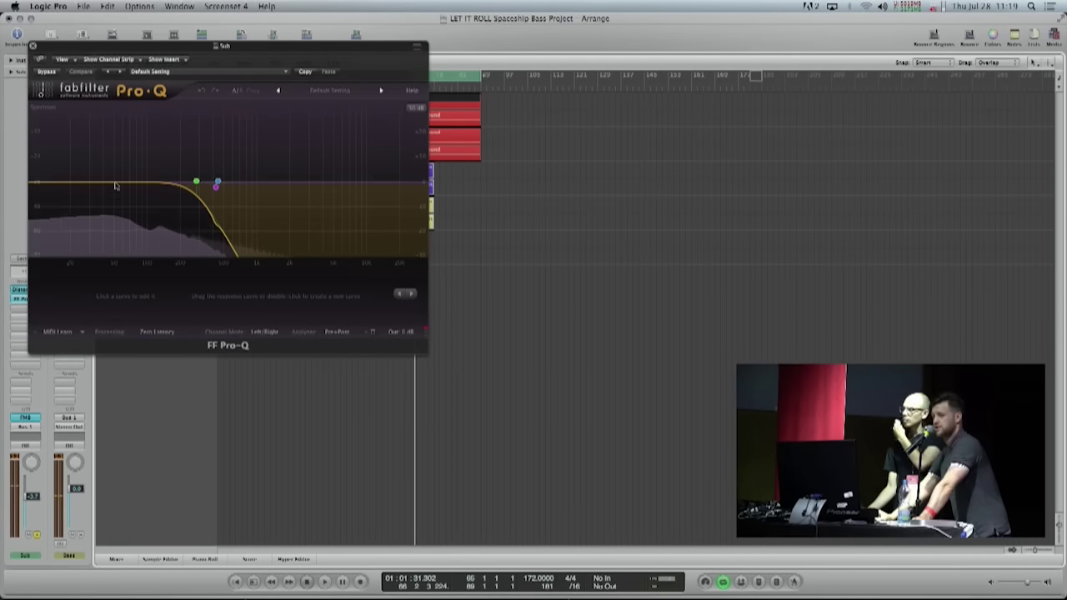
key(space)
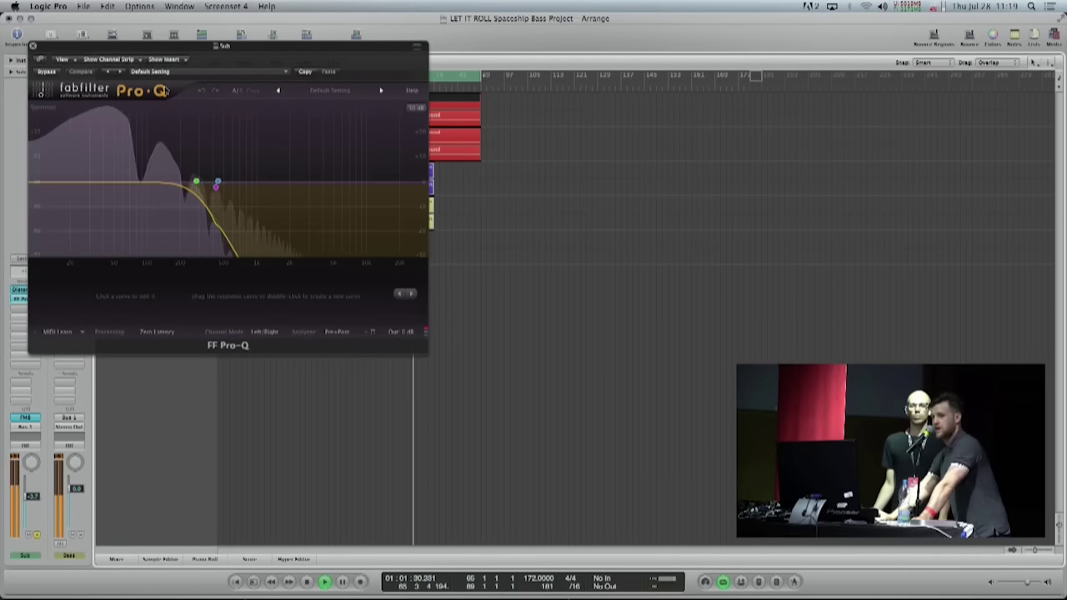
key(4)
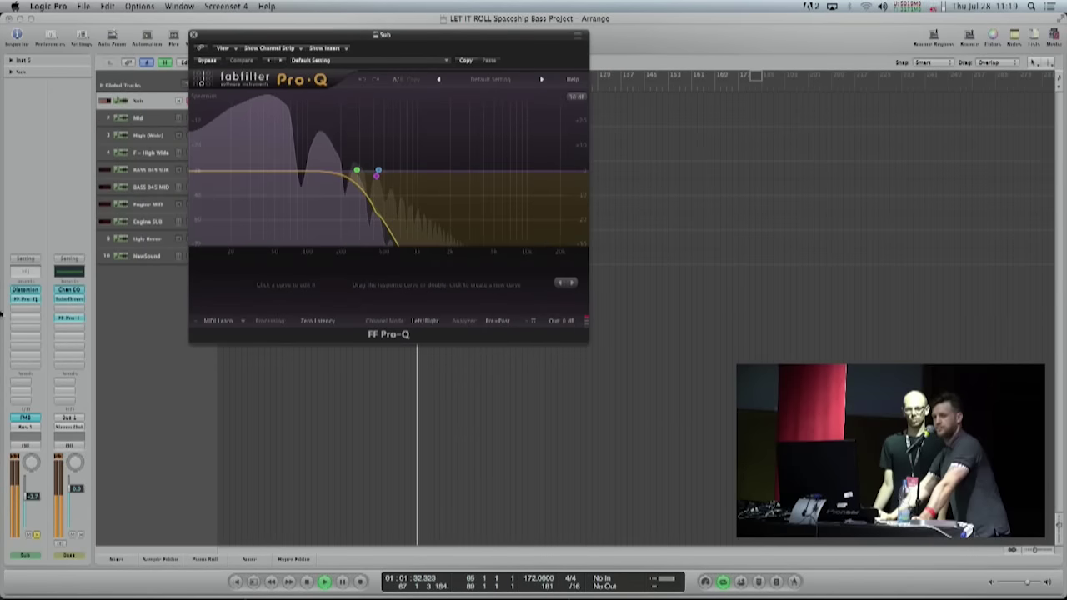
key(space)
Compare the Sub's spectrum in Pro-Q with the Distortion insert bypassed and switched back on
alt+click(28, 296)
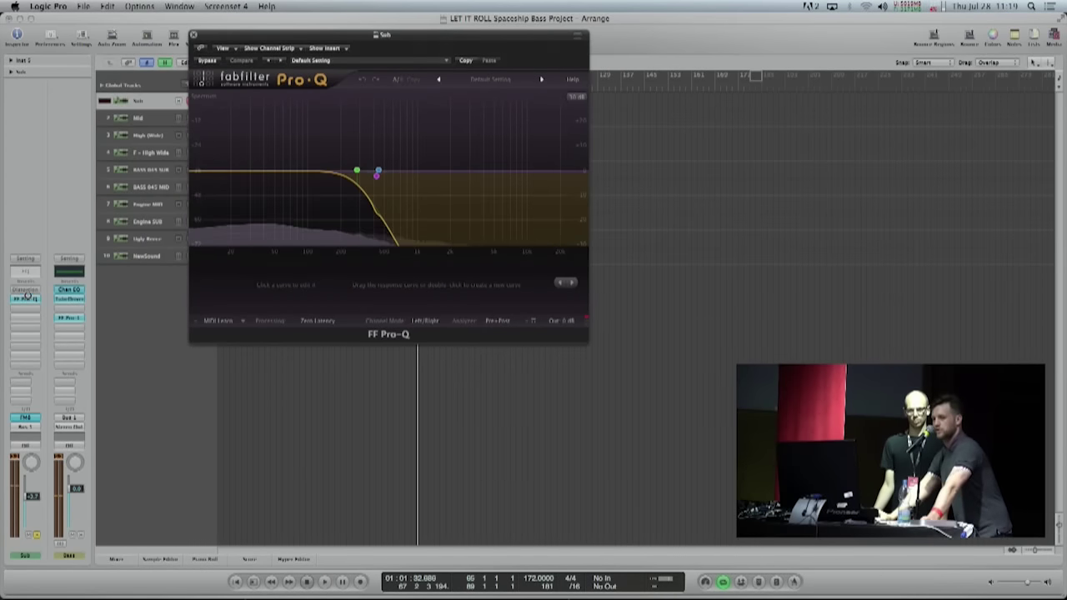
key(space)
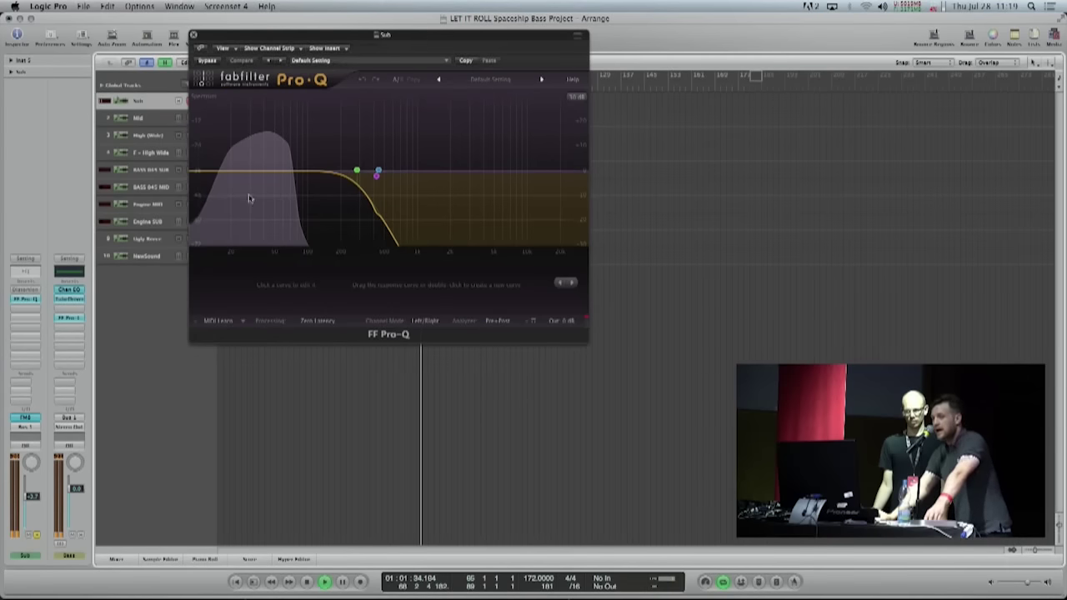
alt+click(13, 298)
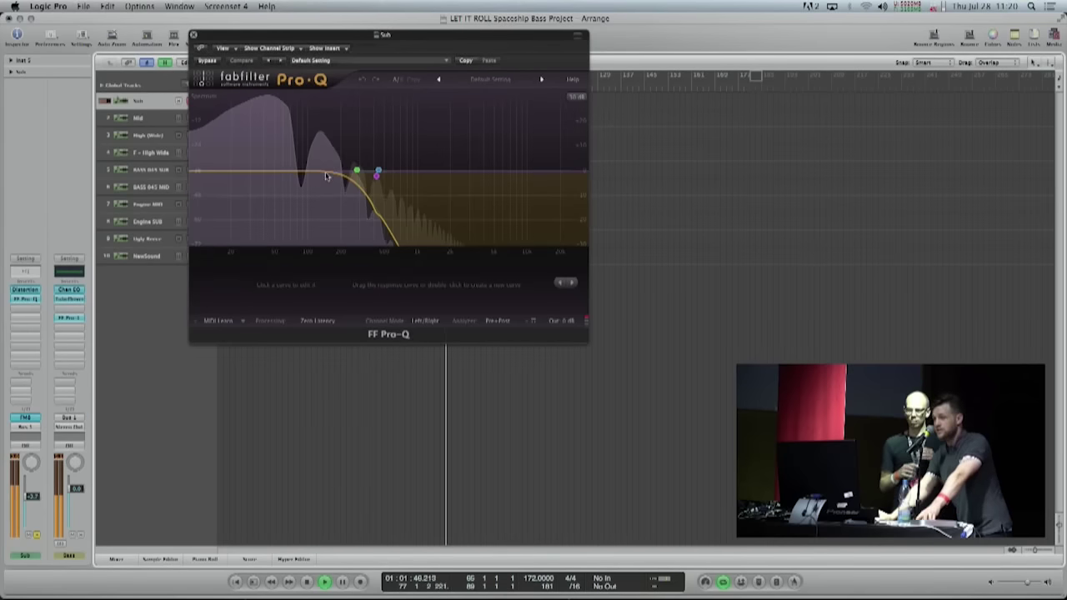
key(space)
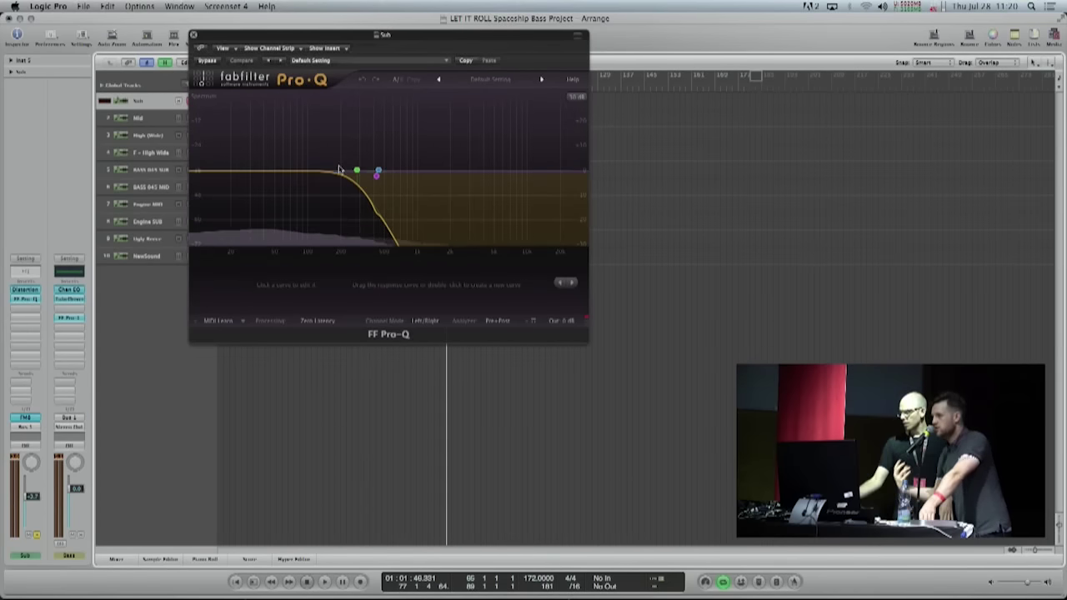
Close the Pro-Q window, audition Sub and Mid soloed together, and clear both solos
click(194, 35)
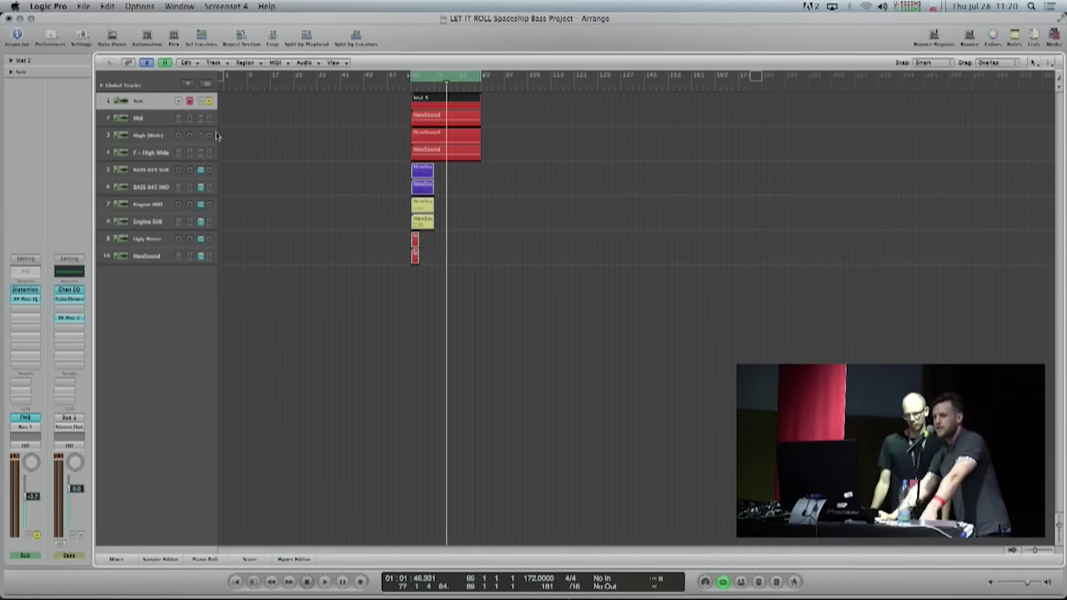
key(XF86AudioRaiseVolume)
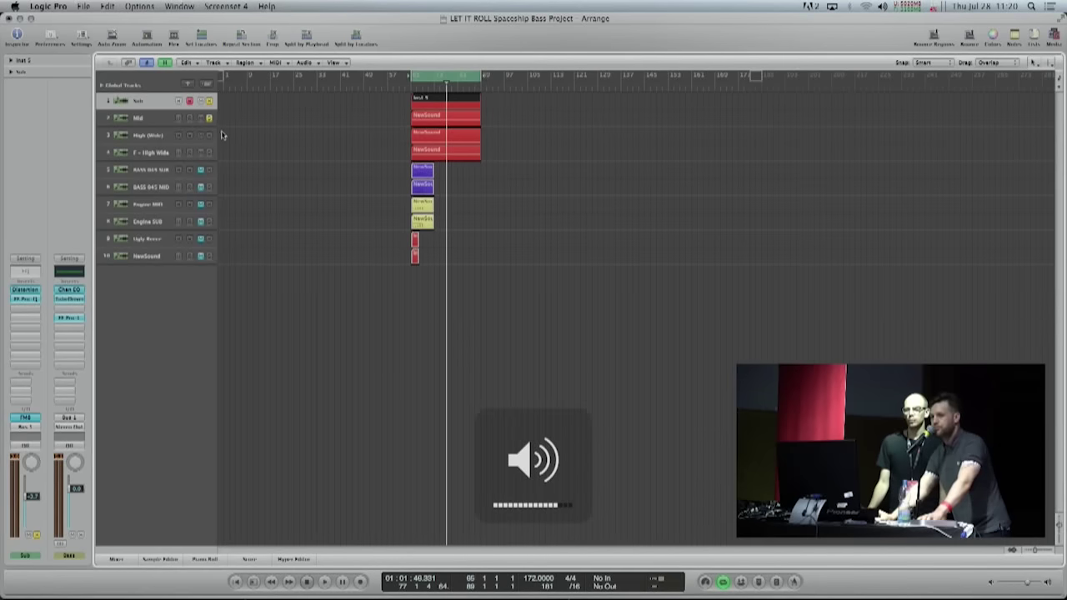
key(space)
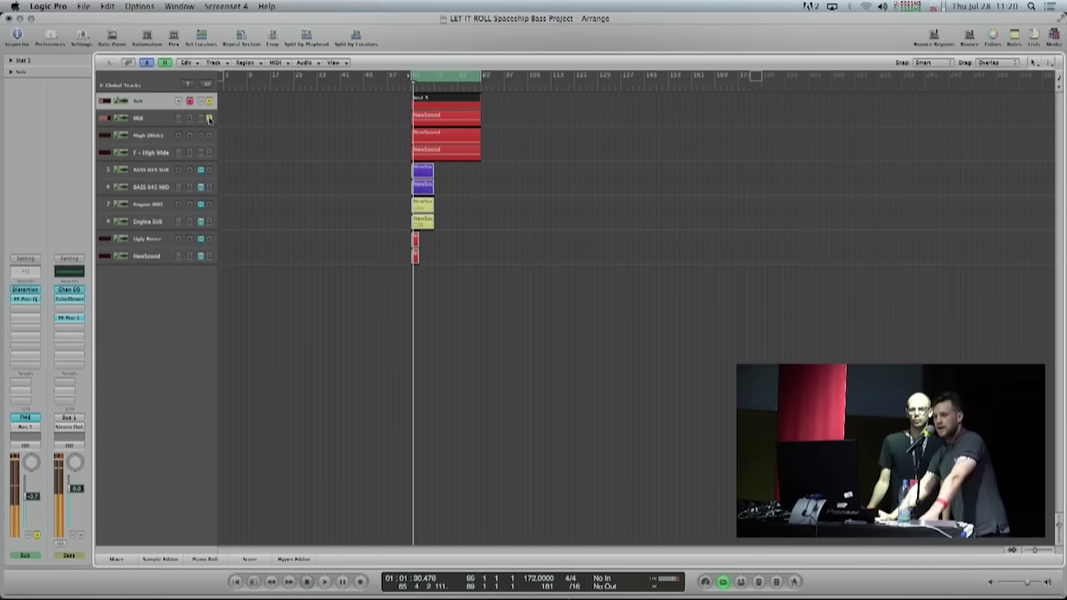
click(633, 200)
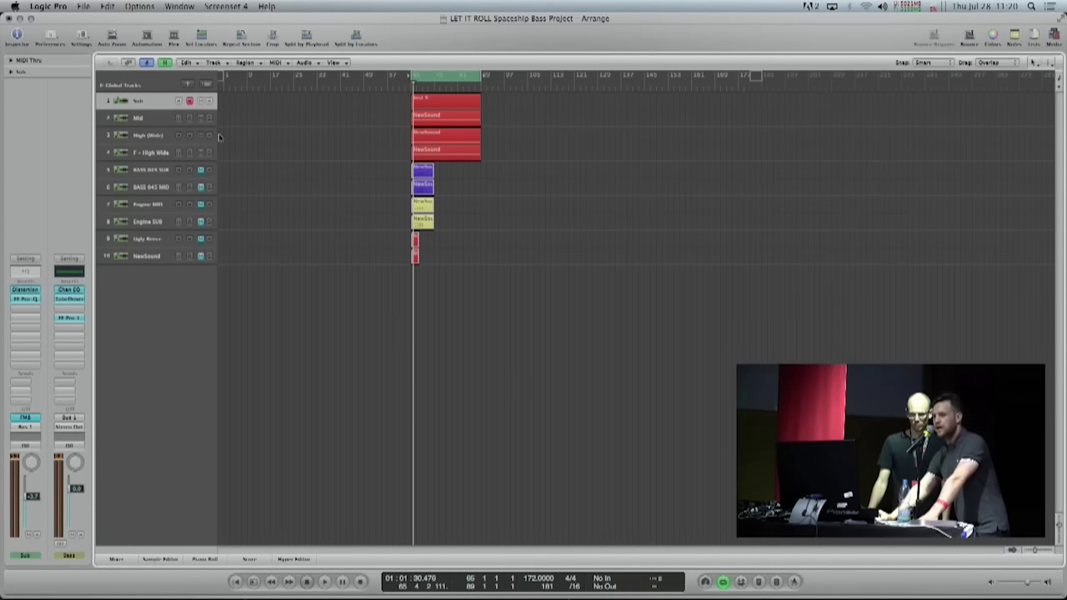
Select the High (Wide) track and audition High (Wide) and F - High Wide with solo, separately and together
click(127, 138)
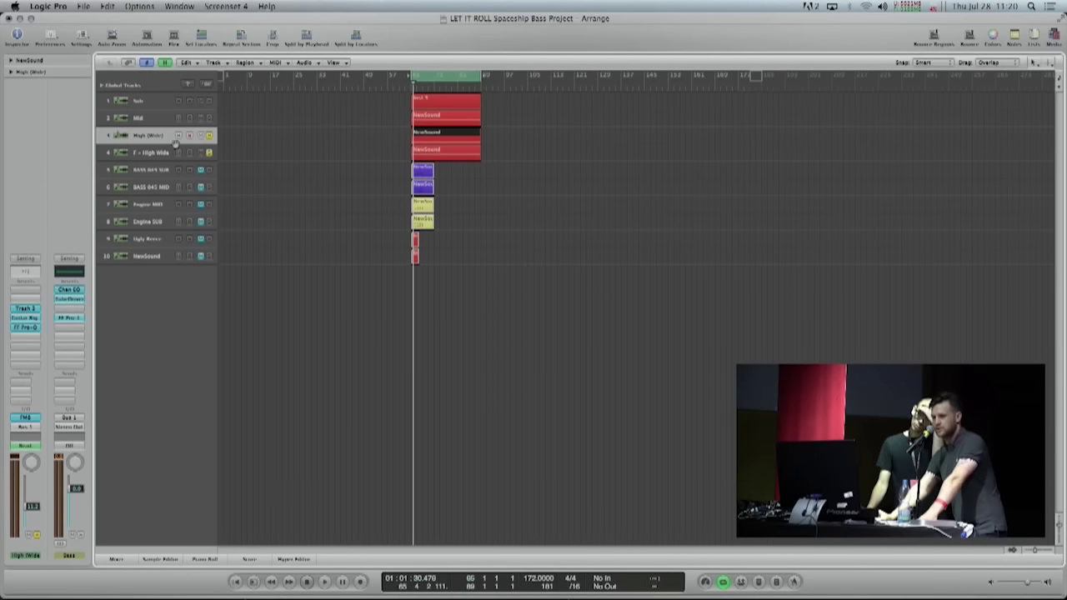
key(space)
key(XF86AudioRaiseVolume)
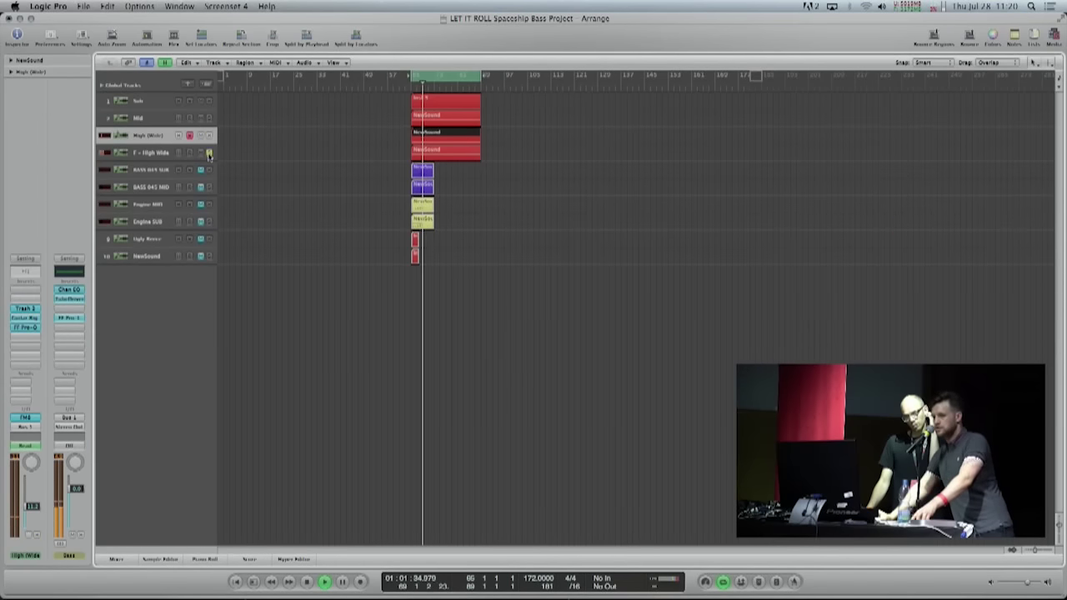
key(space)
key(space)
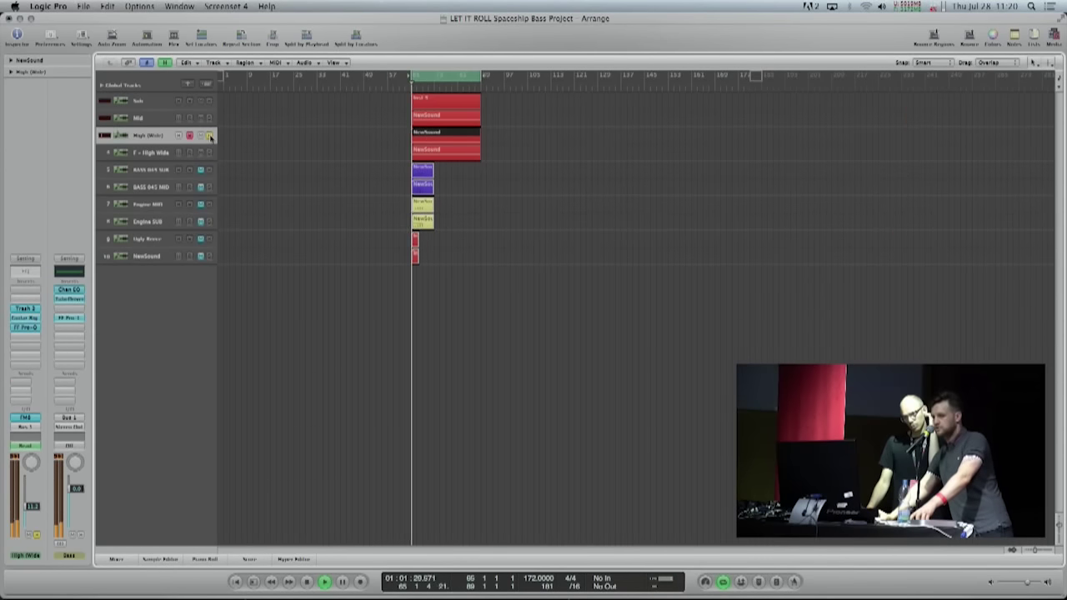
Play High (Wide) and F - High Wide soloed together, and add Mid and Sub to the solo
click(210, 136)
click(210, 153)
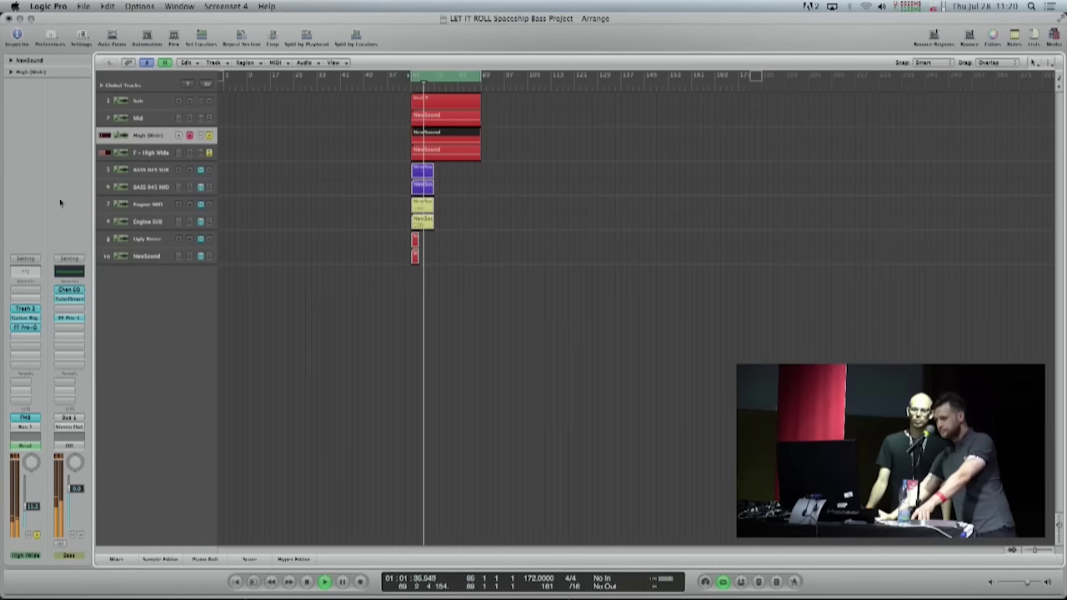
key(space)
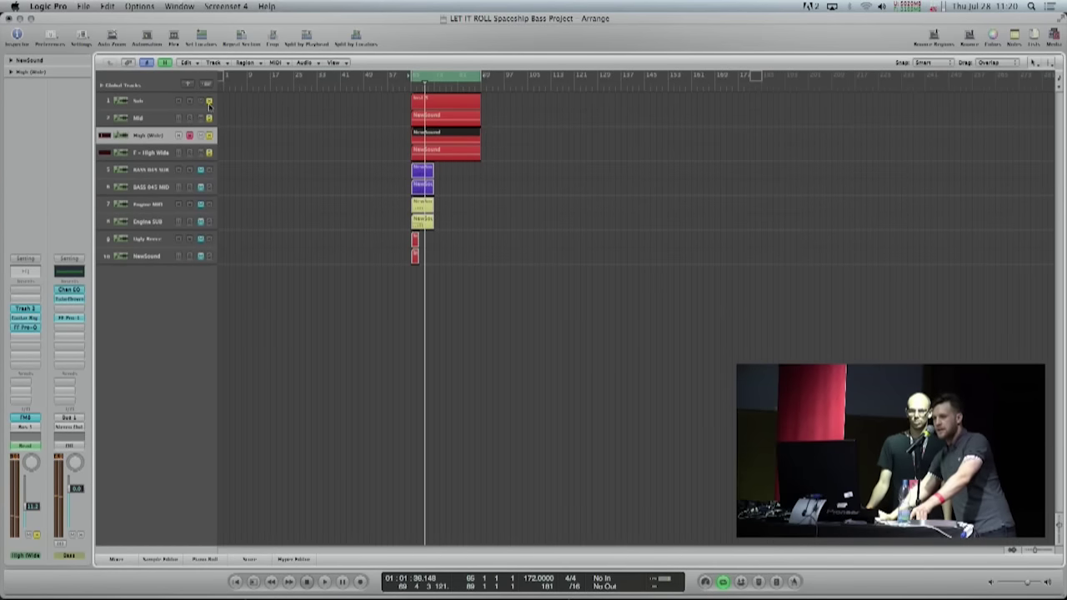
Select the Mid track and audition the soloed Sub, Mid, High (Wide) and F - High Wide together at a raised volume
click(150, 117)
key(space)
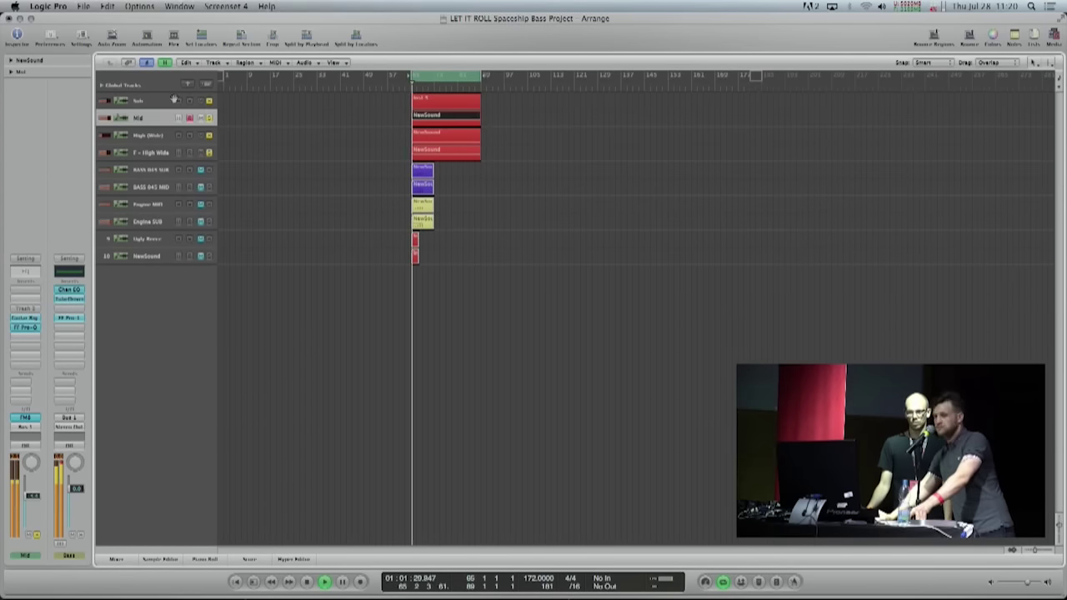
key(XF86AudioRaiseVolume)
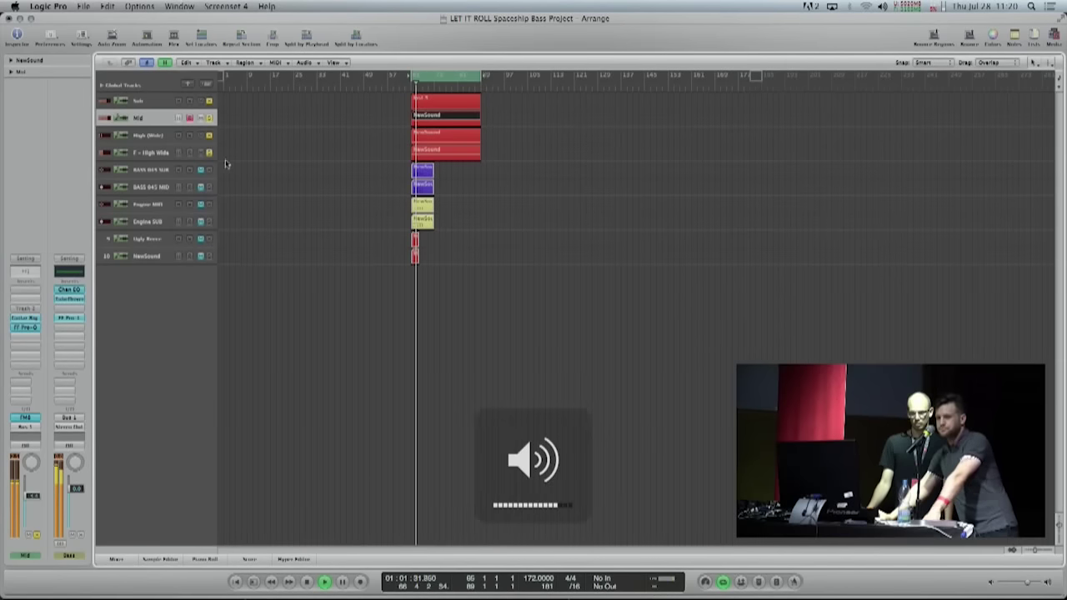
key(space)
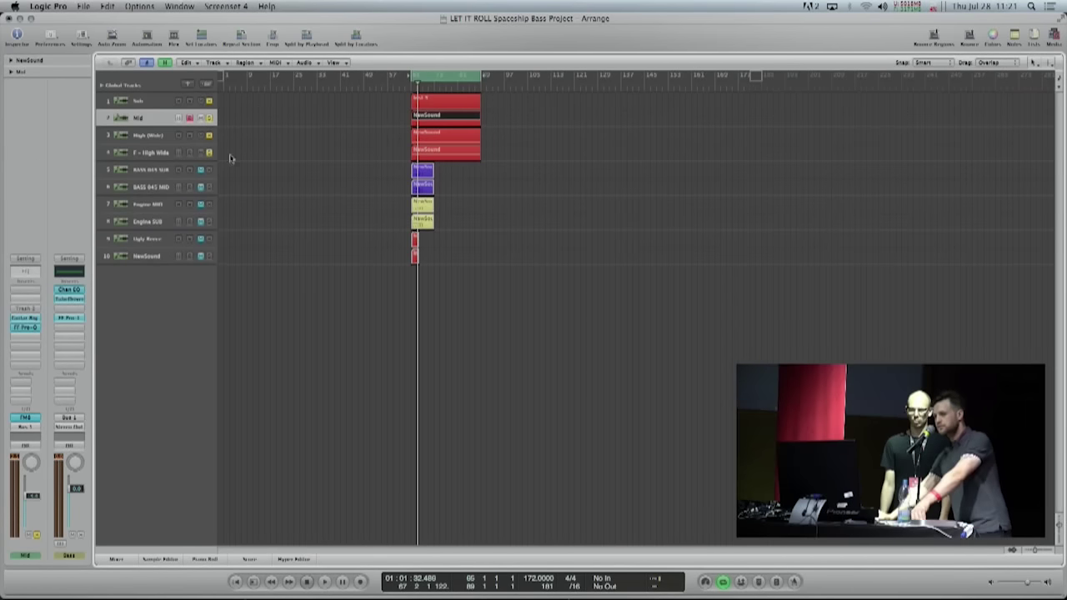
Clear the solos on Sub, Mid, High (Wide) and F - High Wide, and mute all four tracks
drag(208, 134, 208, 153)
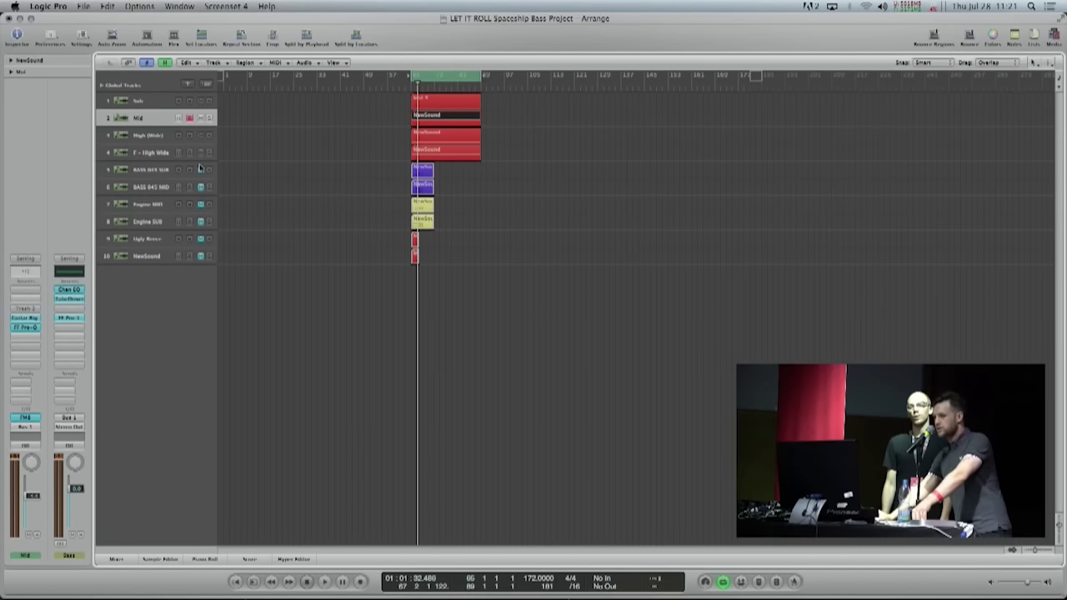
drag(204, 103, 205, 151)
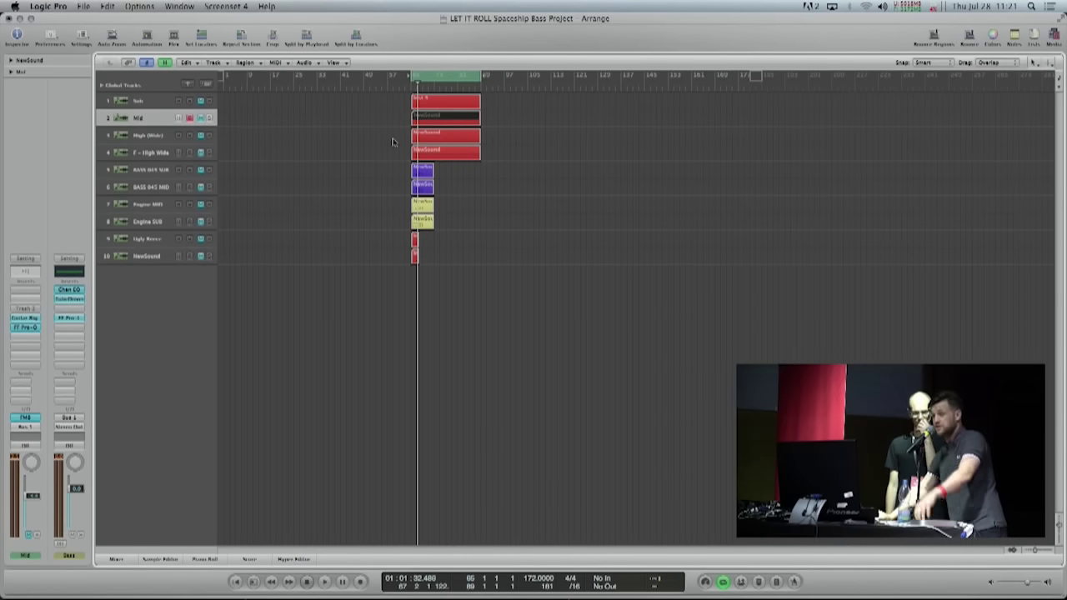
Select and unmute the BASS 045 SUB track, and audition it on its own
click(133, 167)
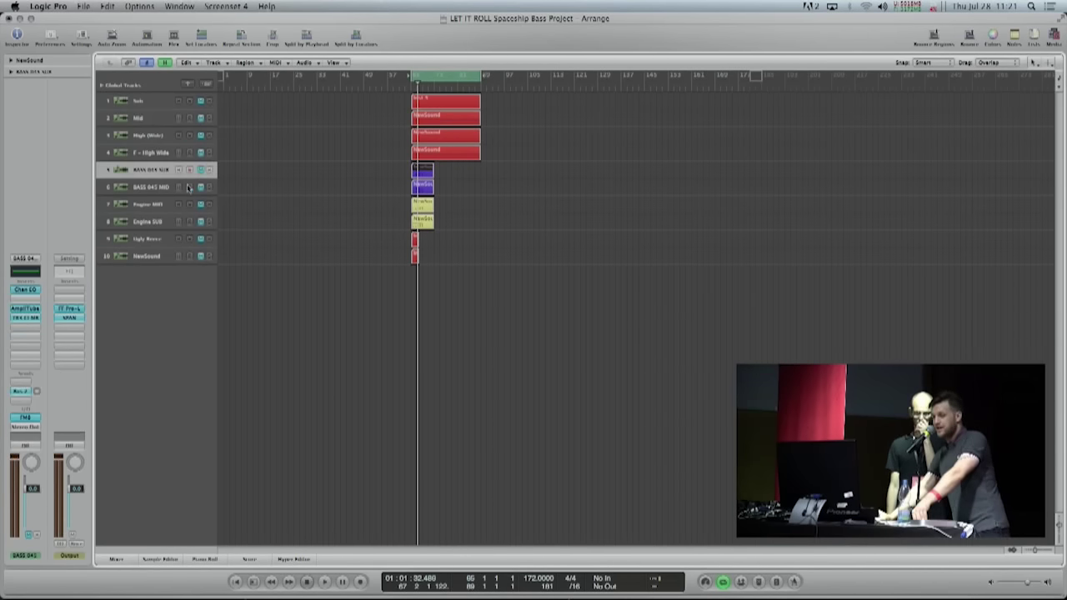
click(205, 174)
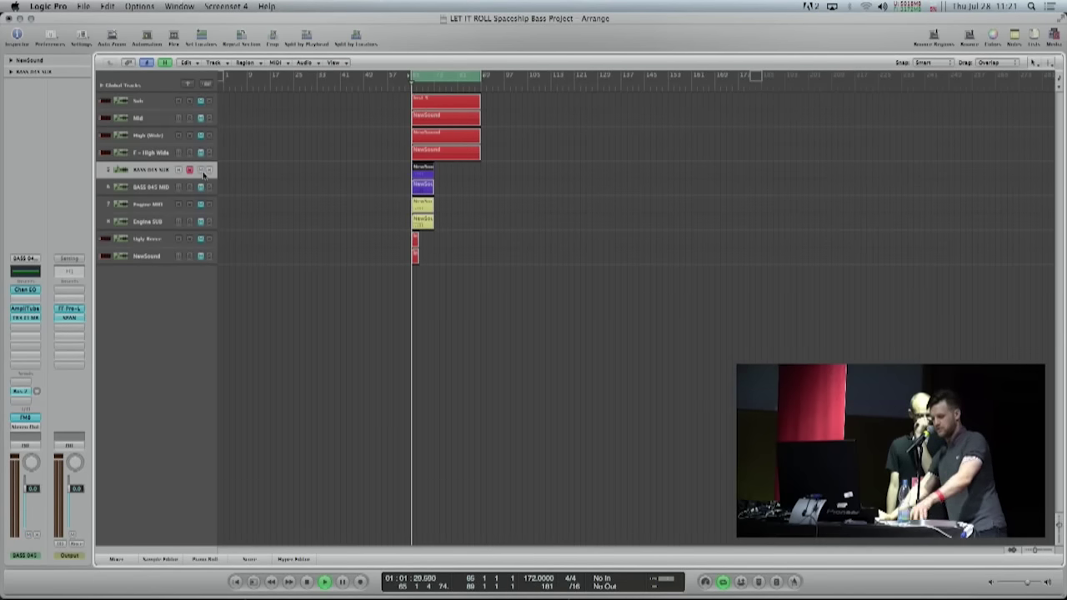
key(XF86AudioRaiseVolume)
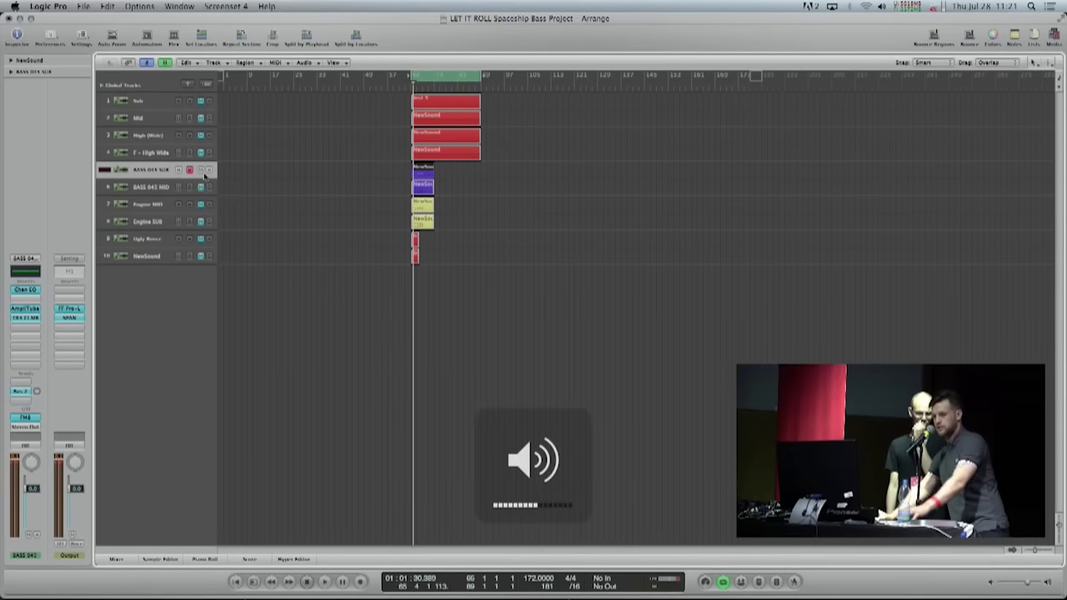
Select and unmute BASS 045 MID, and play it together with BASS 045 SUB
click(138, 187)
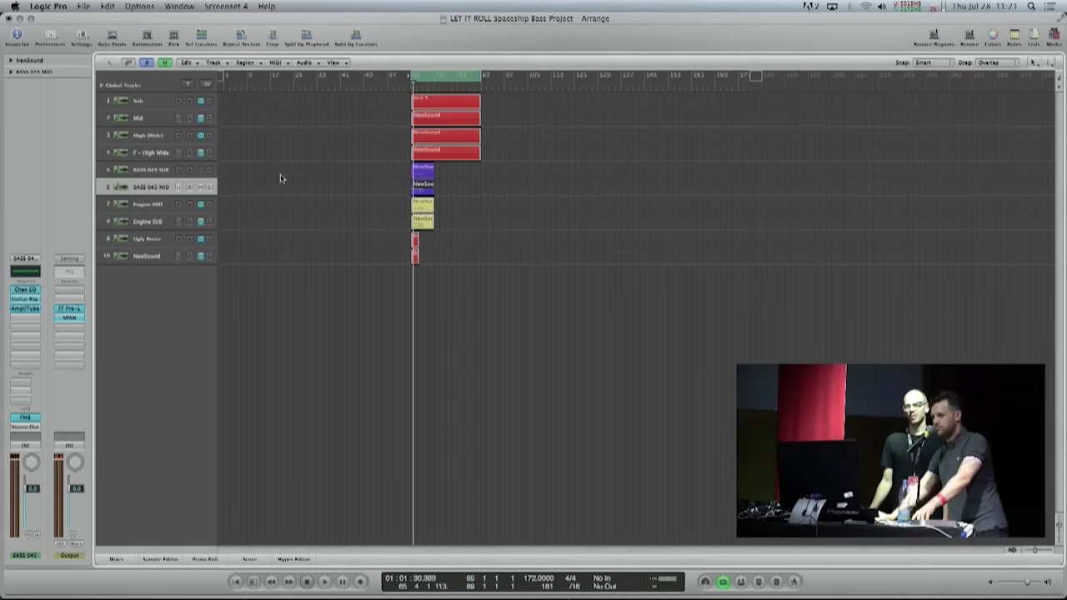
key(XF86AudioRaiseVolume)
key(space)
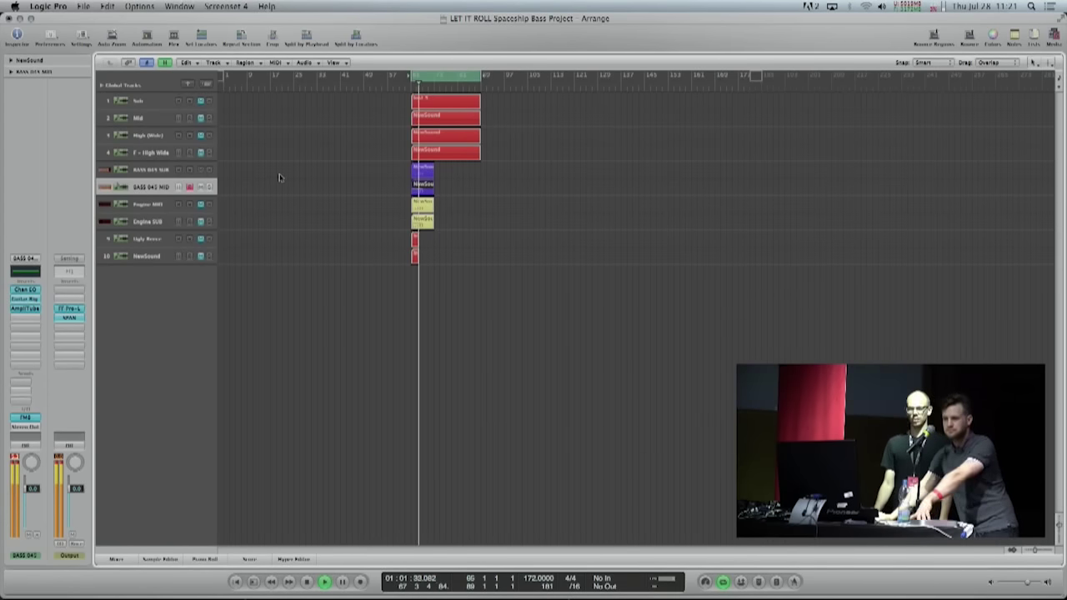
key(space)
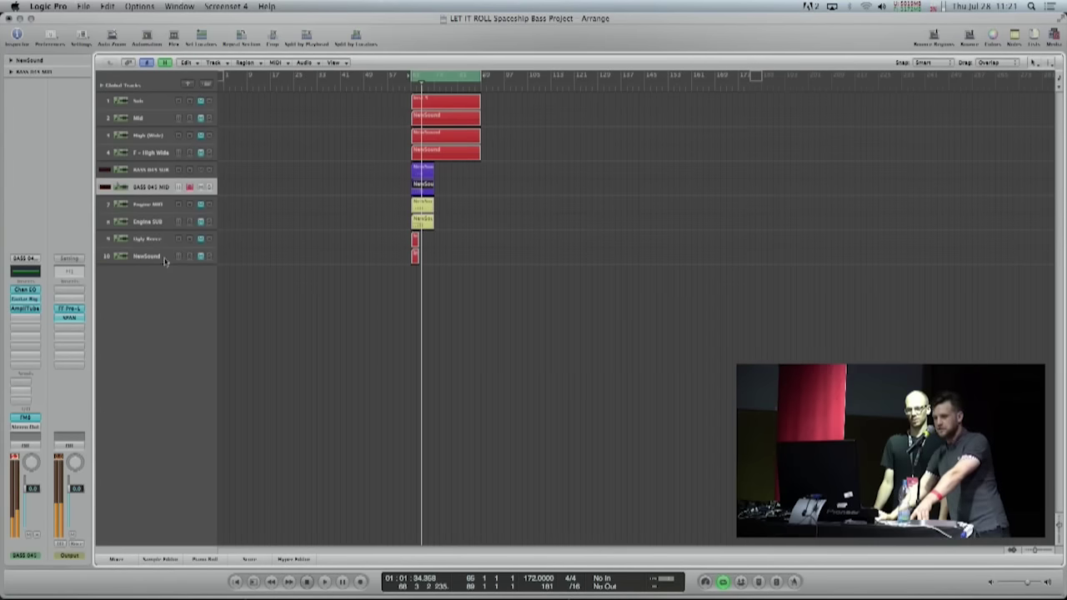
Mute BASS 045 MID and open the FM8 patch of the BASS 045 SUB track
click(155, 170)
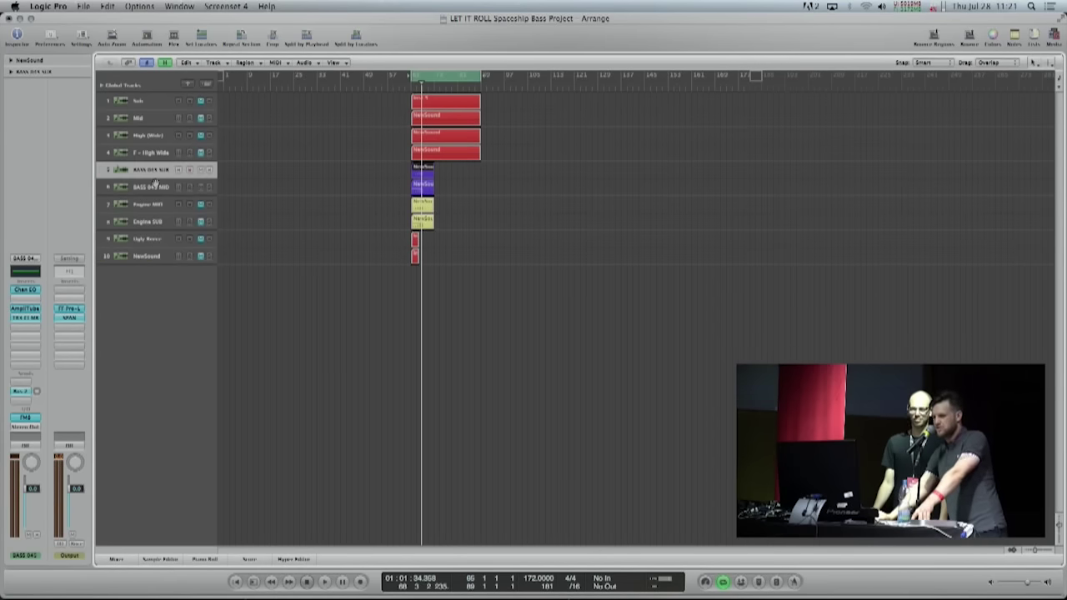
click(201, 189)
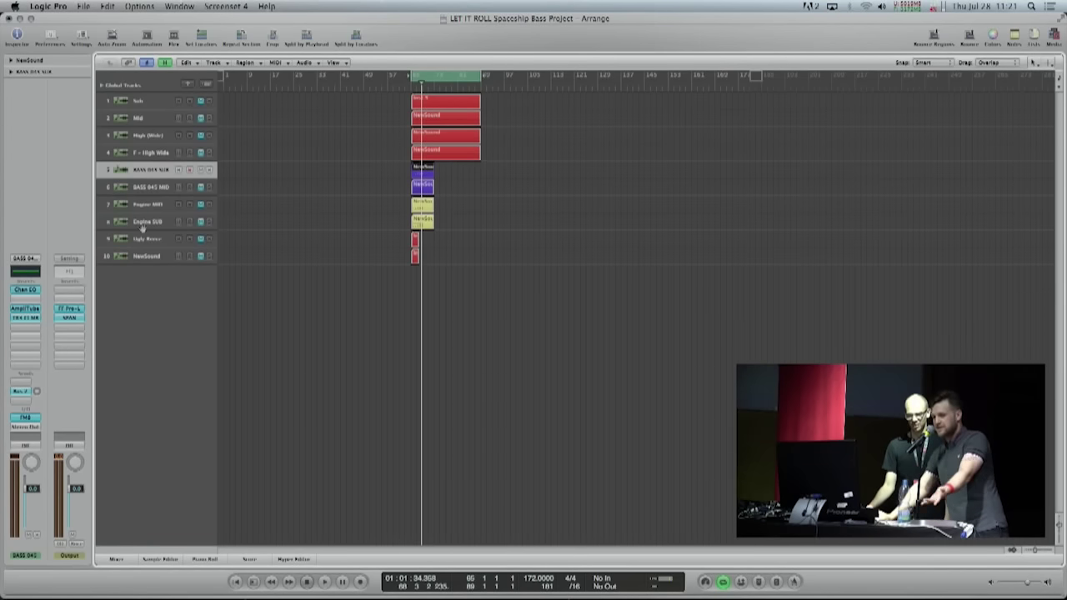
click(25, 417)
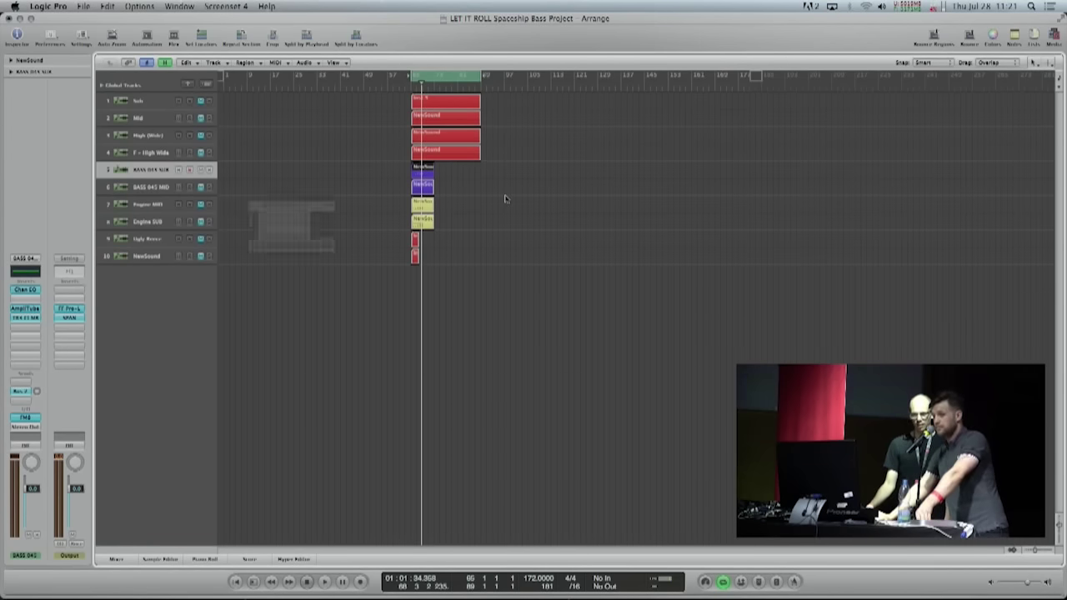
drag(440, 53, 734, 31)
Examine the ratio, waveform and envelope settings of the FM8 operators in the BASS 045 SUB patch
click(707, 140)
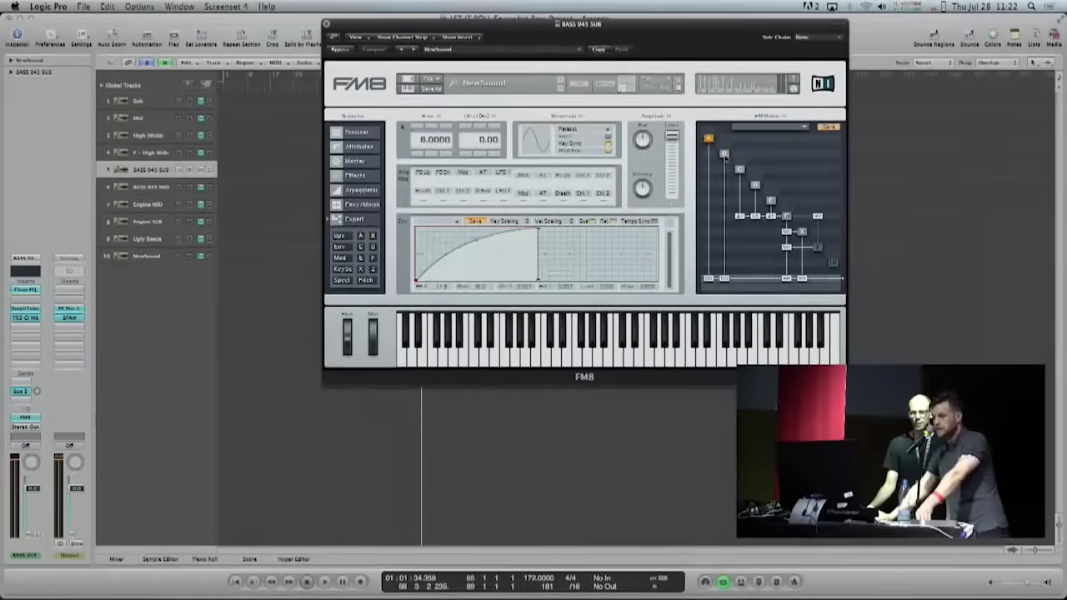
click(726, 155)
click(738, 170)
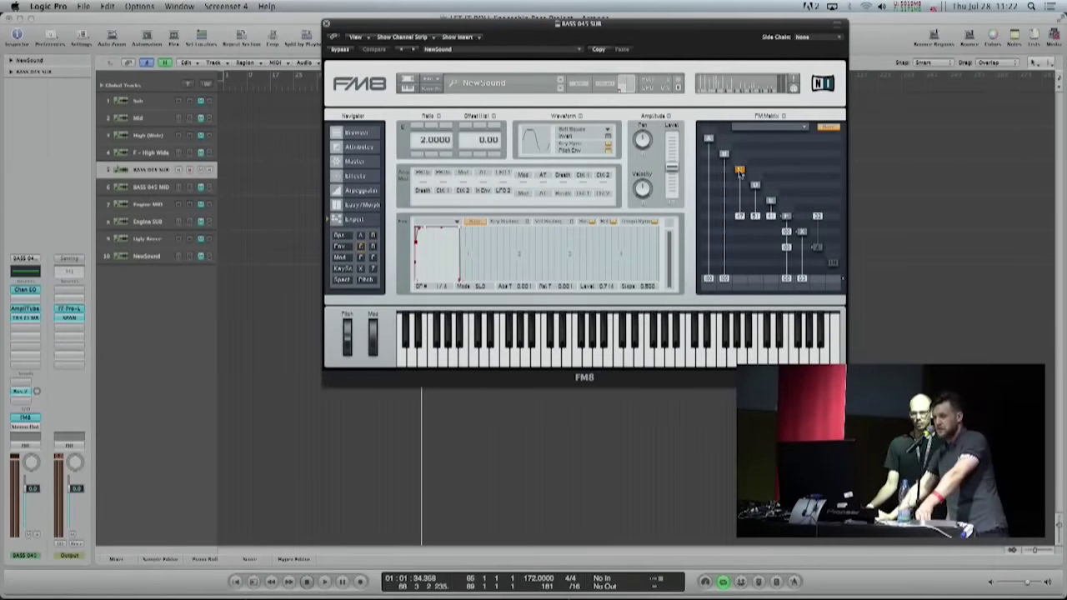
click(764, 189)
click(770, 202)
click(786, 218)
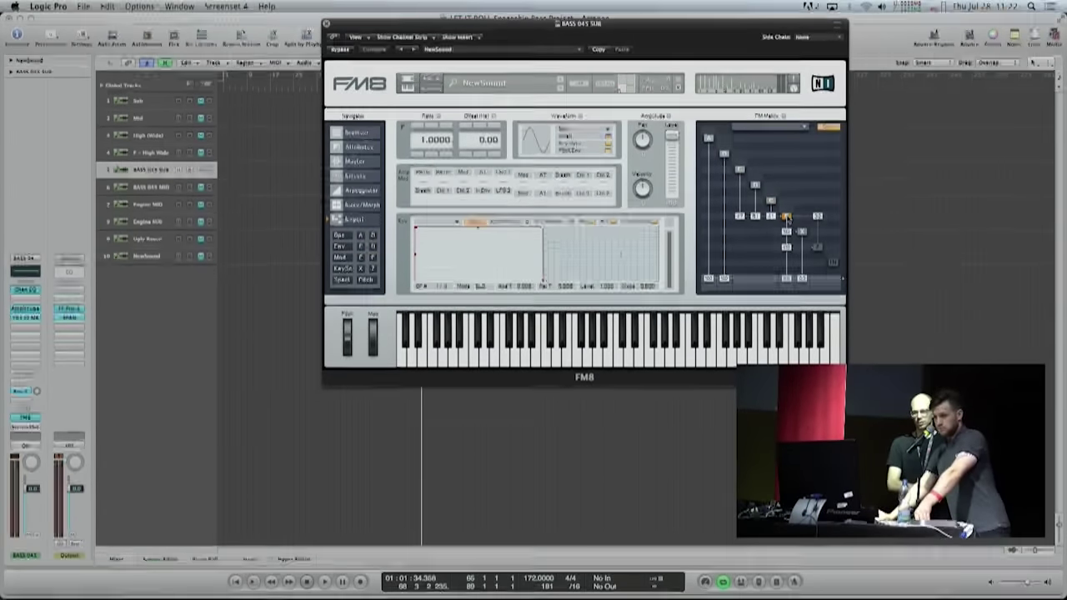
click(800, 233)
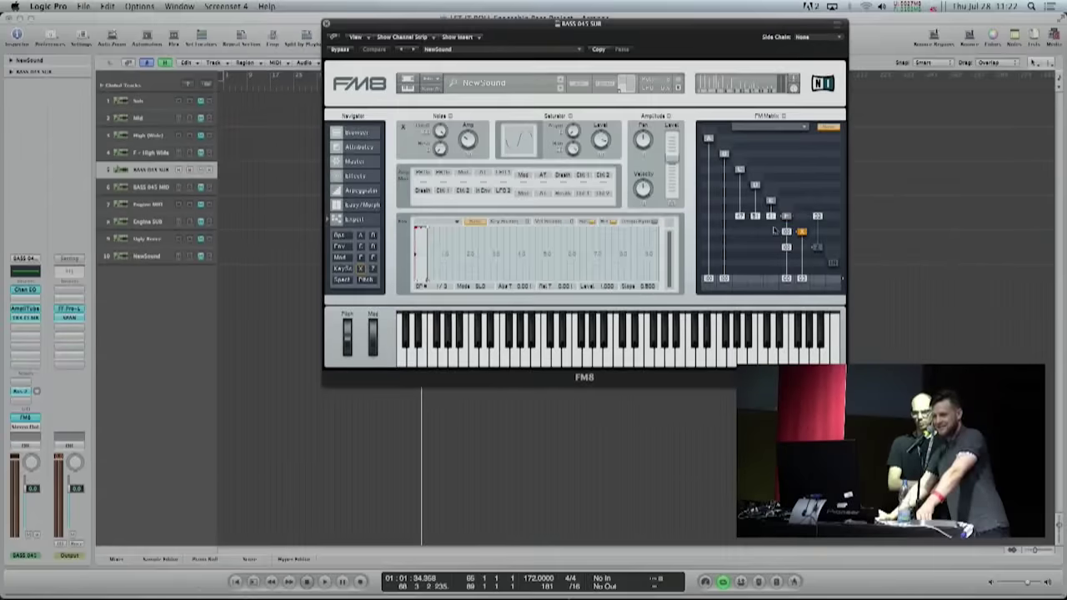
click(738, 171)
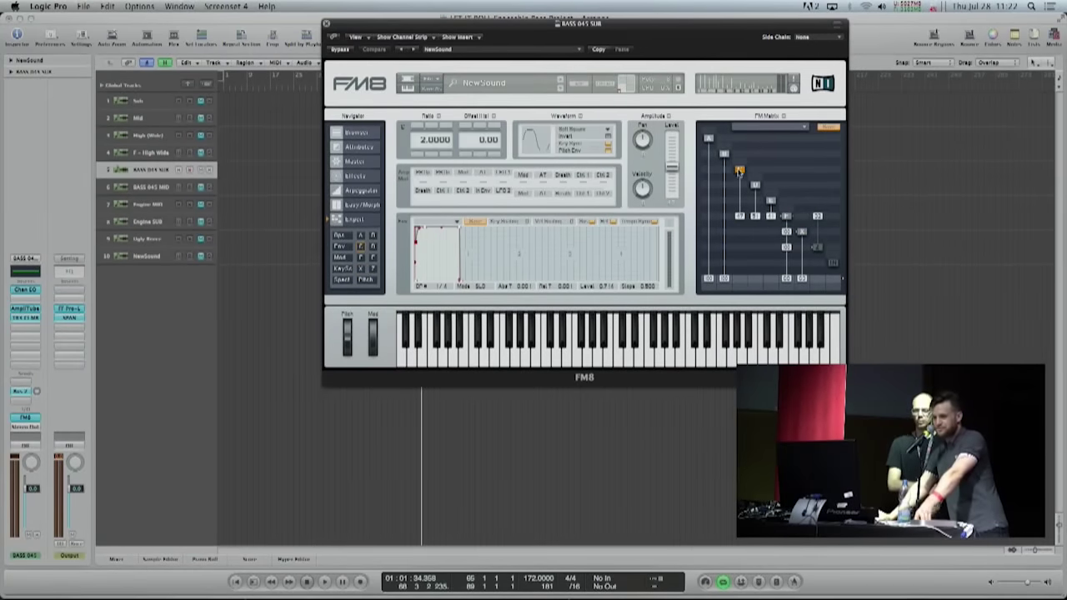
click(724, 156)
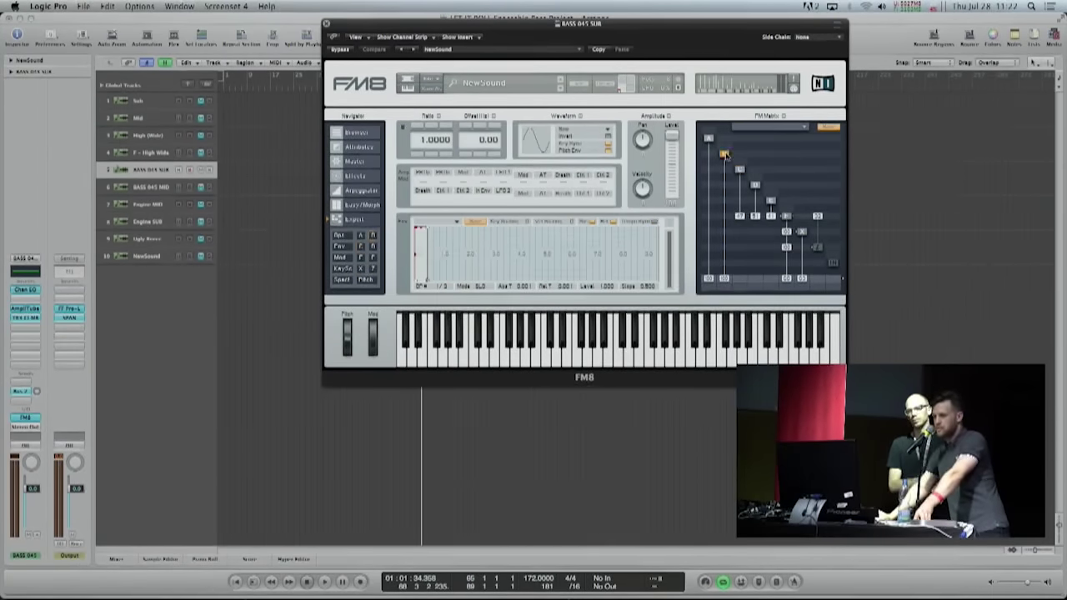
click(707, 139)
Audition the BASS 045 SUB patch with FM8 operators B and X switched off
key(space)
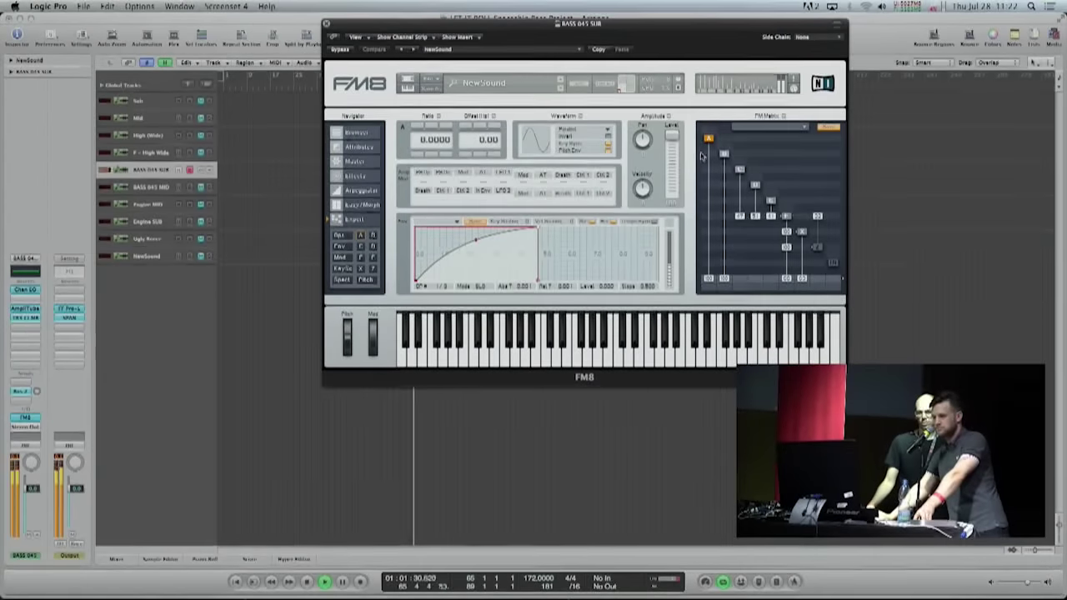
click(768, 203)
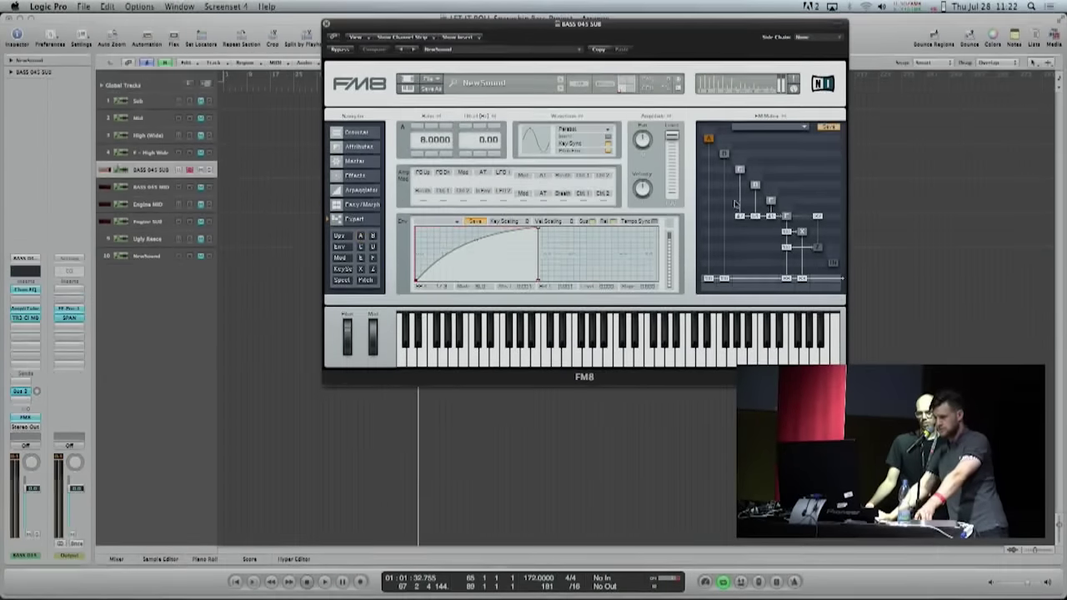
click(769, 218)
key(space)
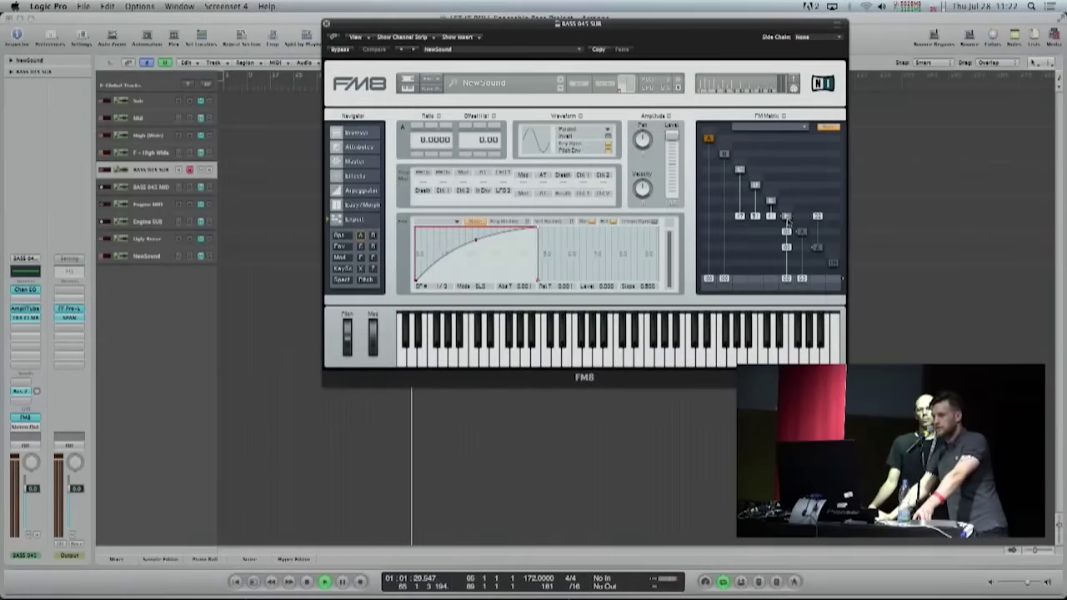
Bypass the AmpliTube and TR3 inserts and compare the dry patch with FM8 operators A and B switched off and on
click(23, 317)
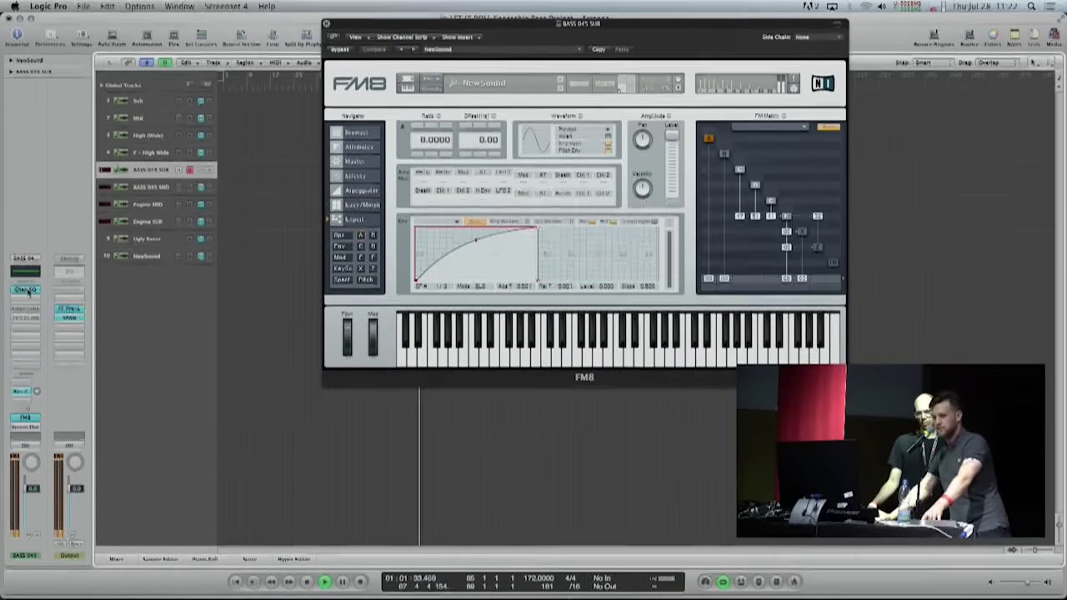
key(XF86AudioRaiseVolume)
click(722, 234)
click(711, 143)
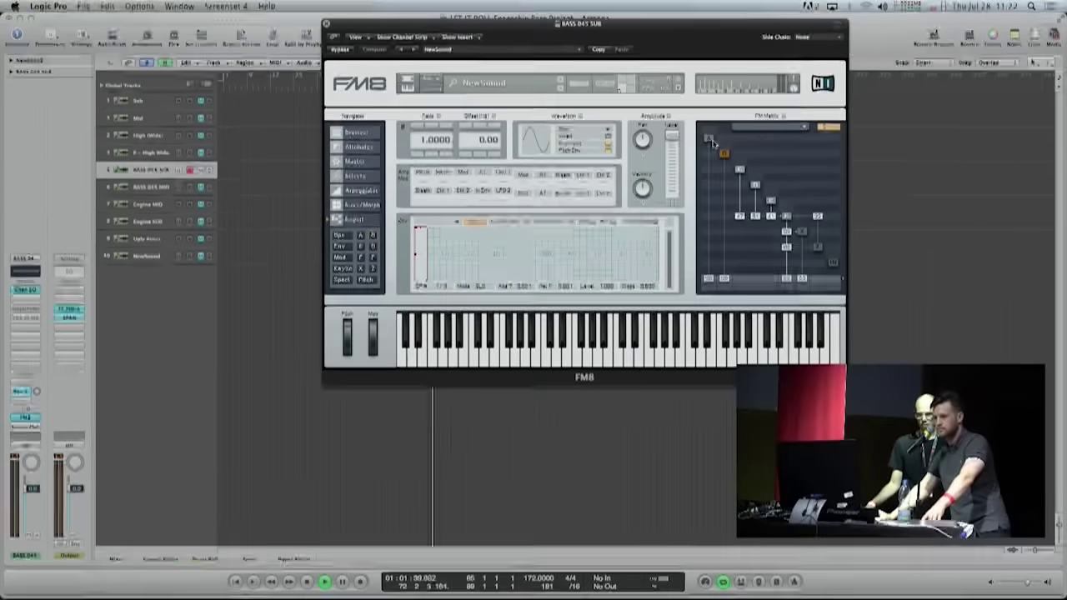
click(710, 140)
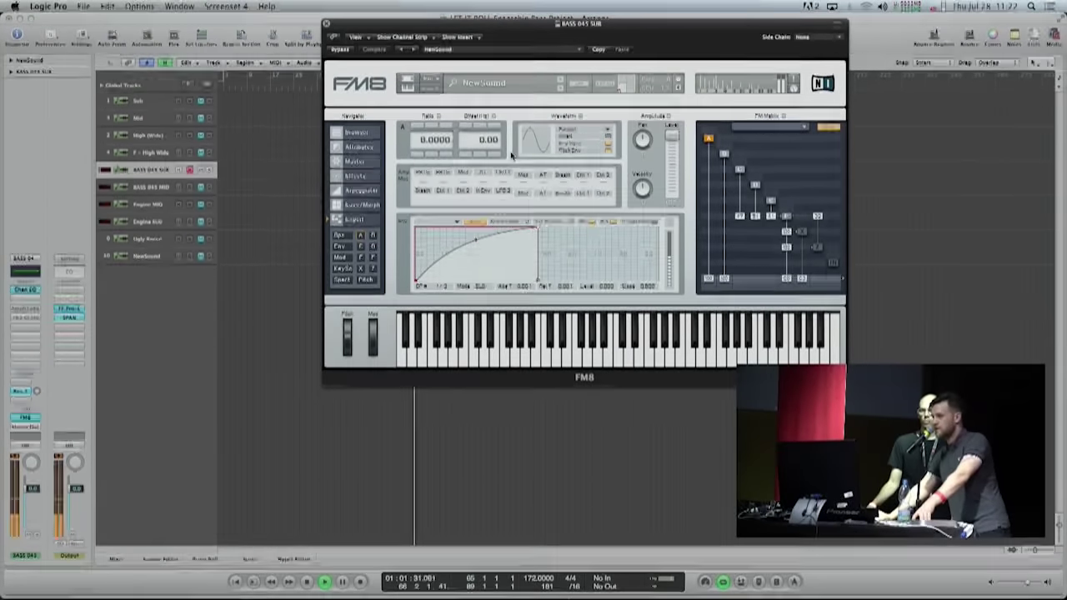
key(space)
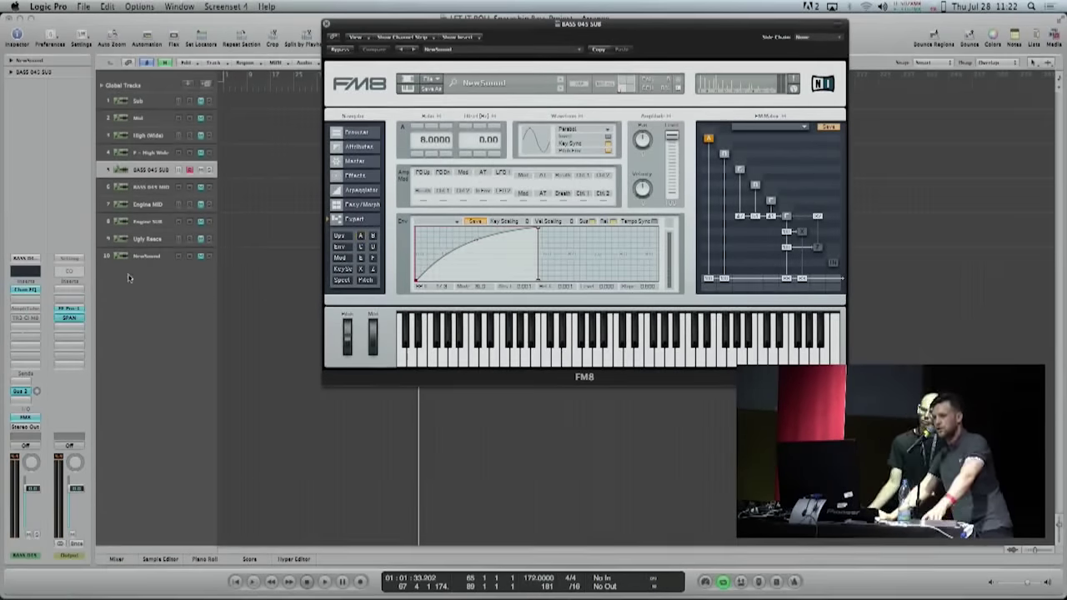
Switch the AmpliTube Fender insert back on and open its Super-Sonic amp interface in clear view
click(27, 310)
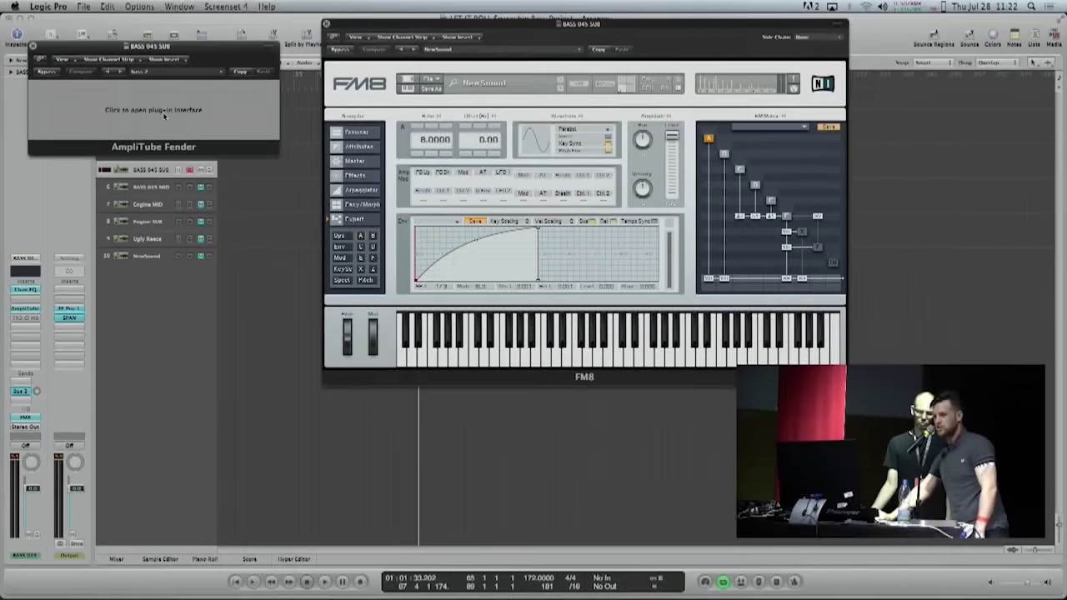
click(163, 112)
drag(216, 84, 343, 77)
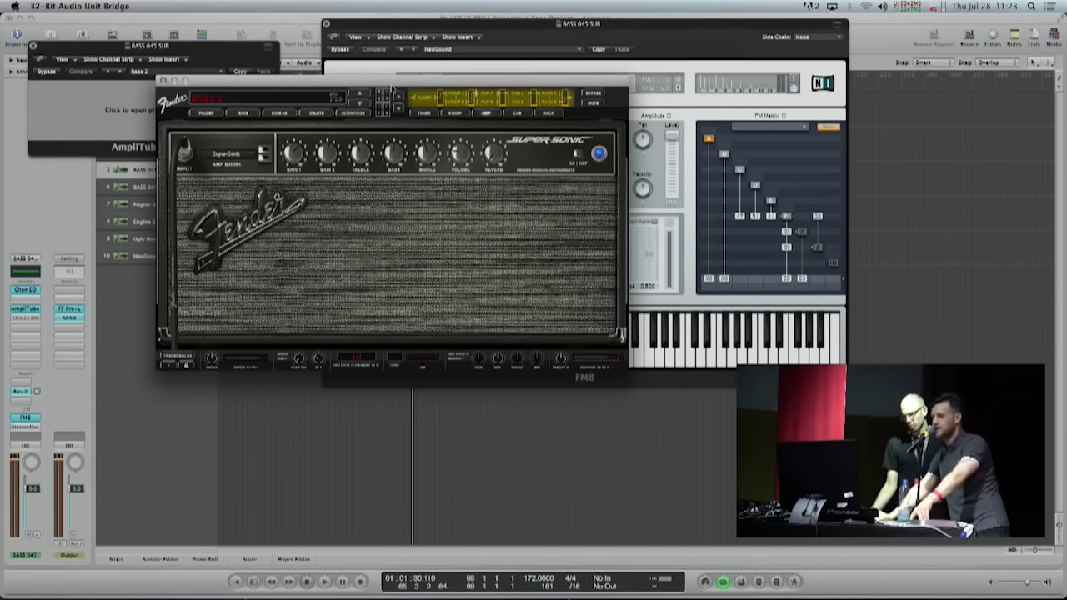
drag(394, 81, 457, 81)
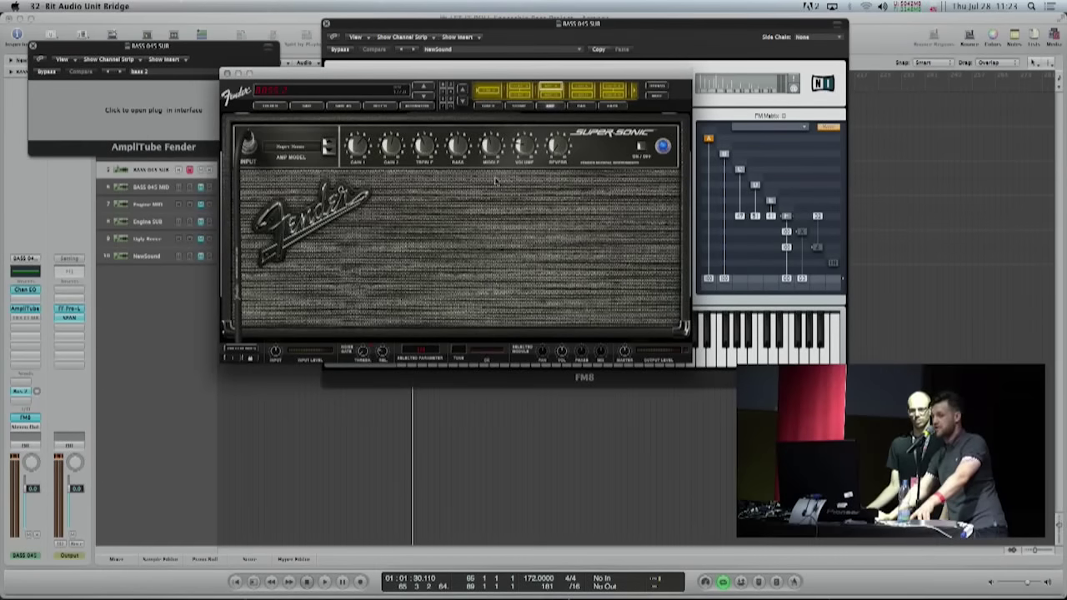
Audition BASS 045 SUB through the AmpliTube Fender amp and point out the modules in its signal chain
key(space)
click(580, 89)
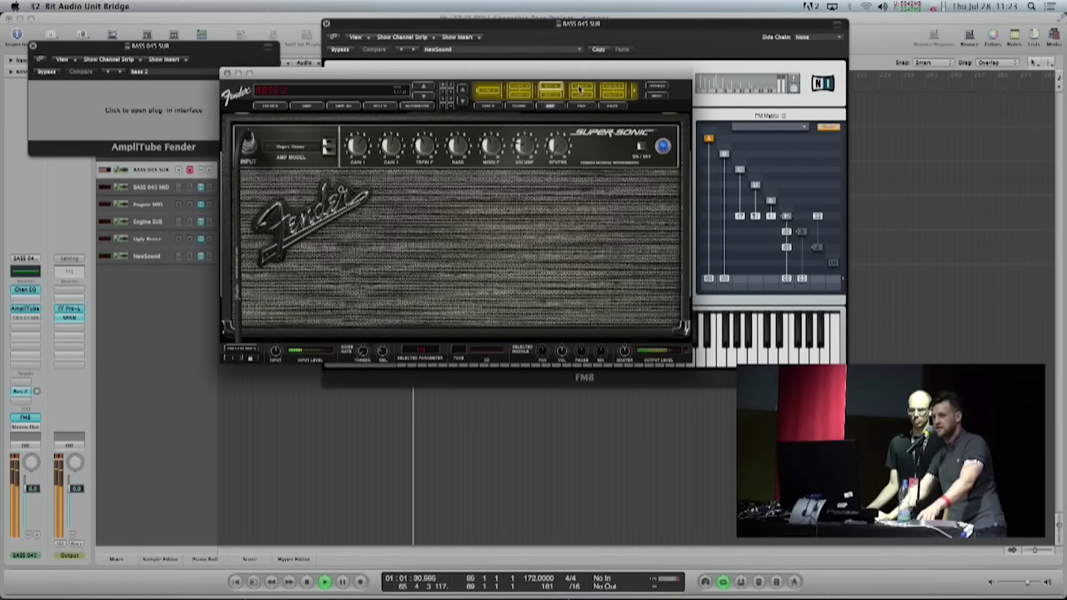
click(538, 89)
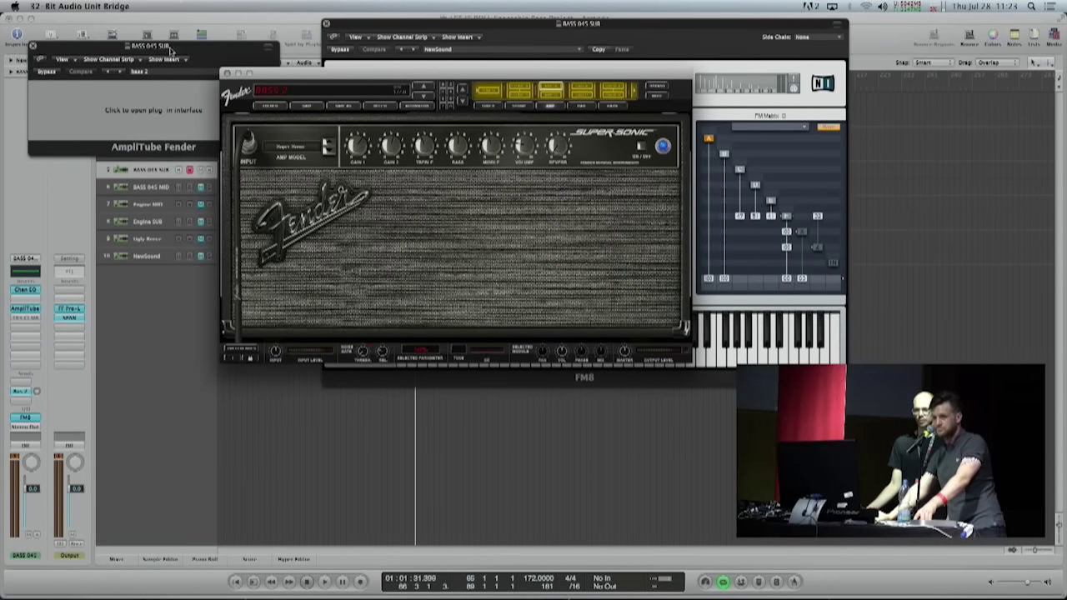
Close the AmpliTube and FM8 windows, switch the TR3 insert back on, and mute BASS 045 SUB
click(224, 74)
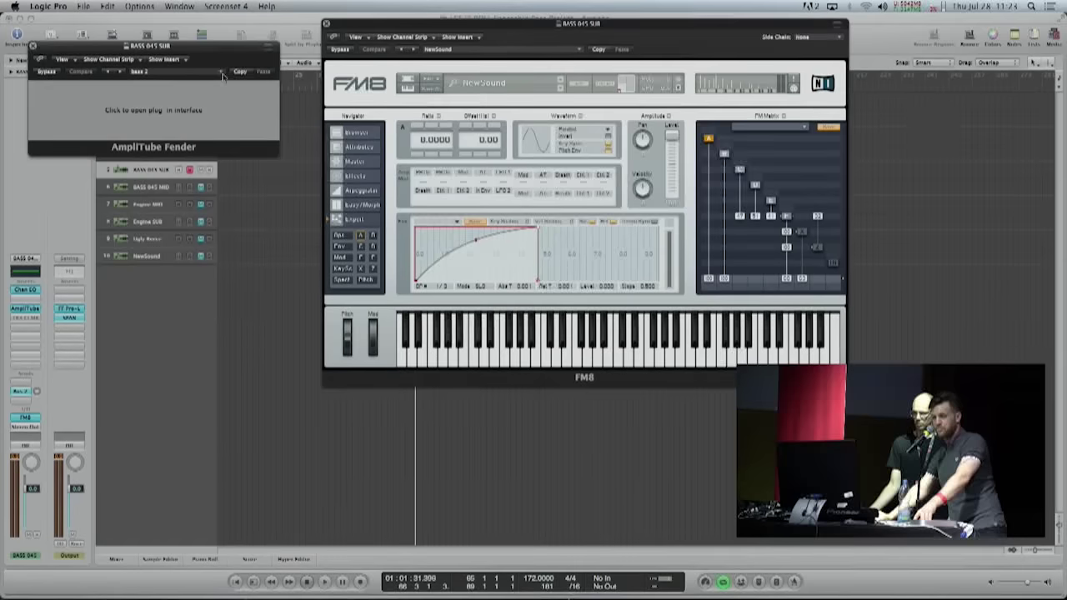
click(33, 46)
click(326, 23)
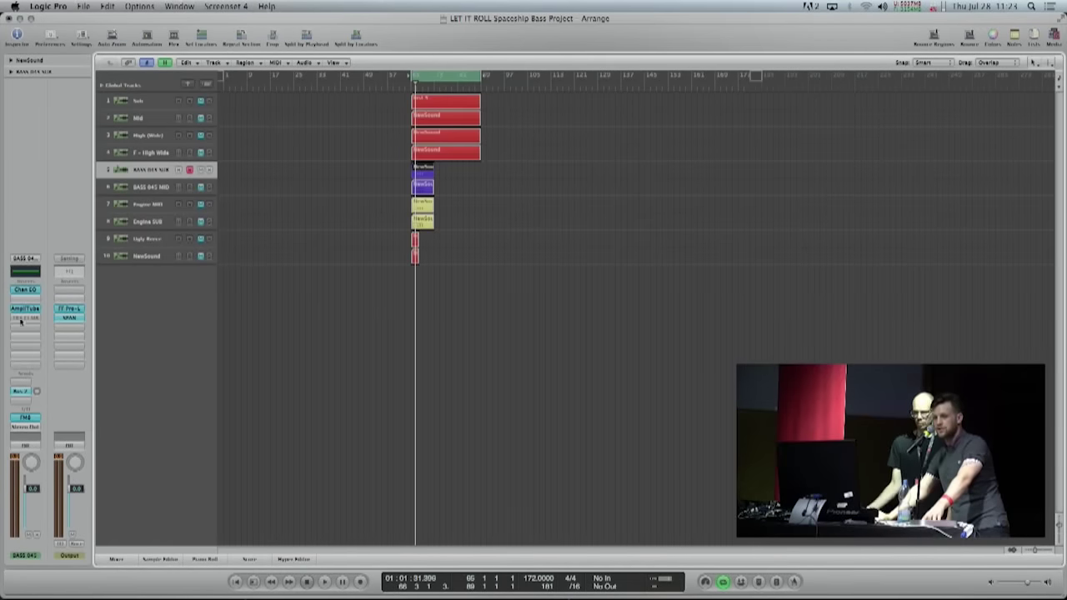
click(200, 170)
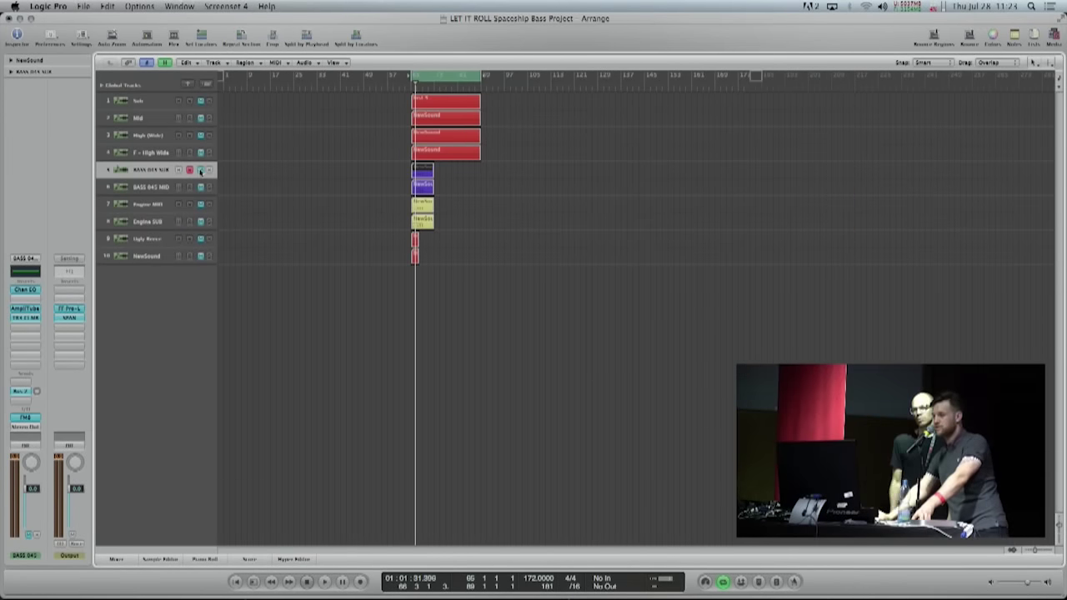
Select the Engine MID track and unmute both the Engine MID and Engine SUB tracks
click(148, 205)
click(203, 206)
click(204, 220)
click(305, 212)
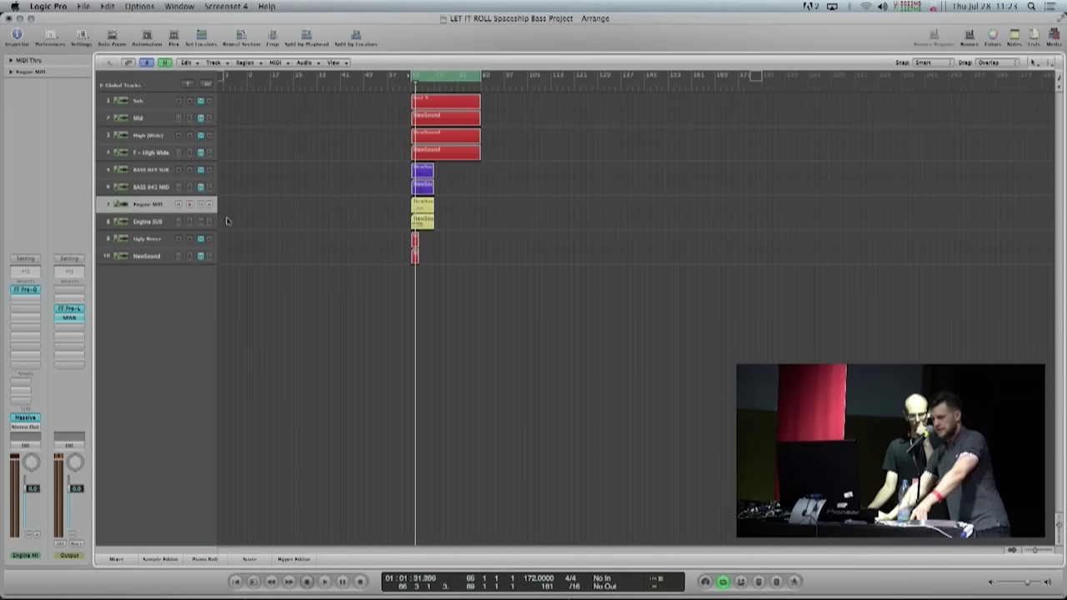
Open Engine MID's Massive patch, place its window in clear view, and audition the engine bass
click(151, 205)
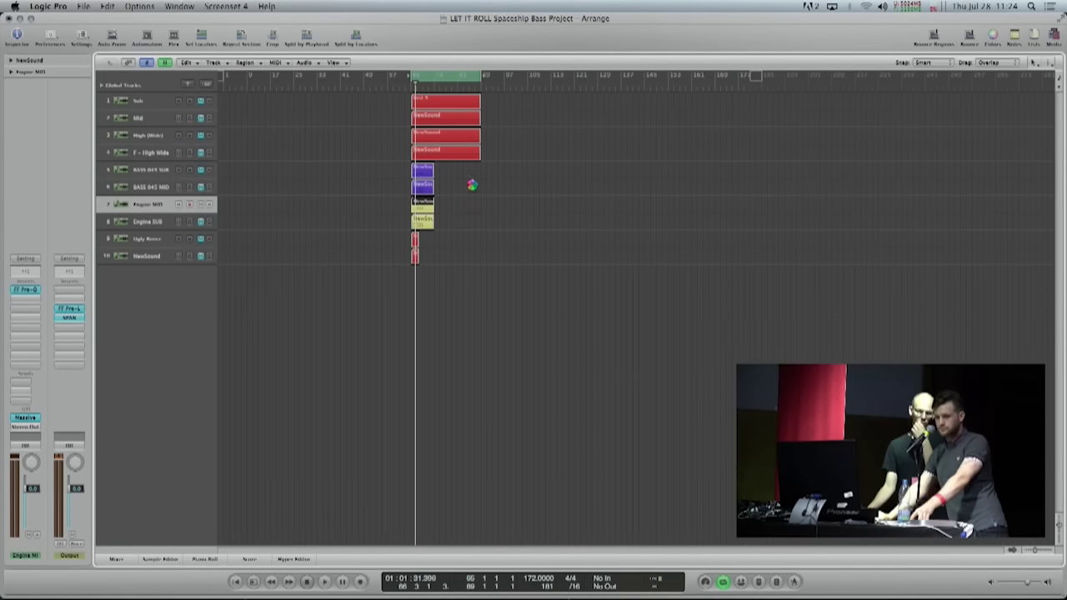
key(v)
key(space)
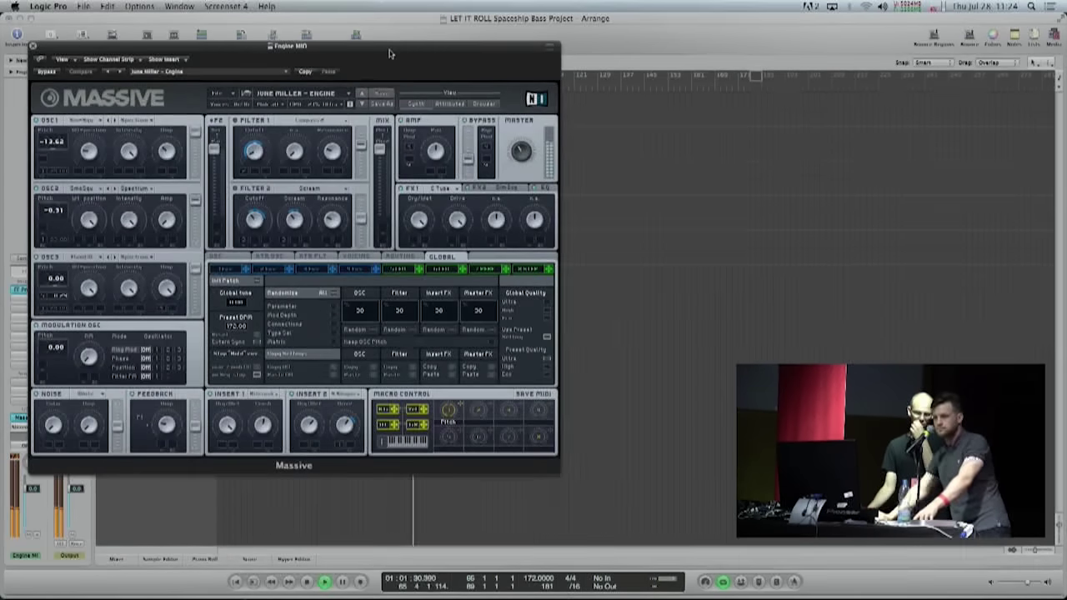
drag(392, 52, 550, 60)
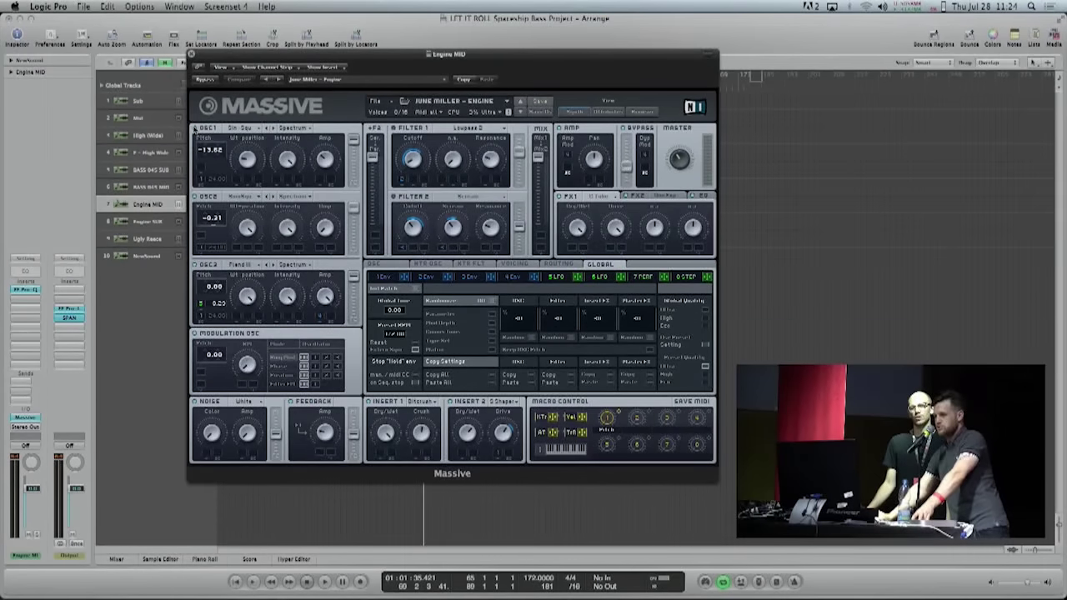
key(space)
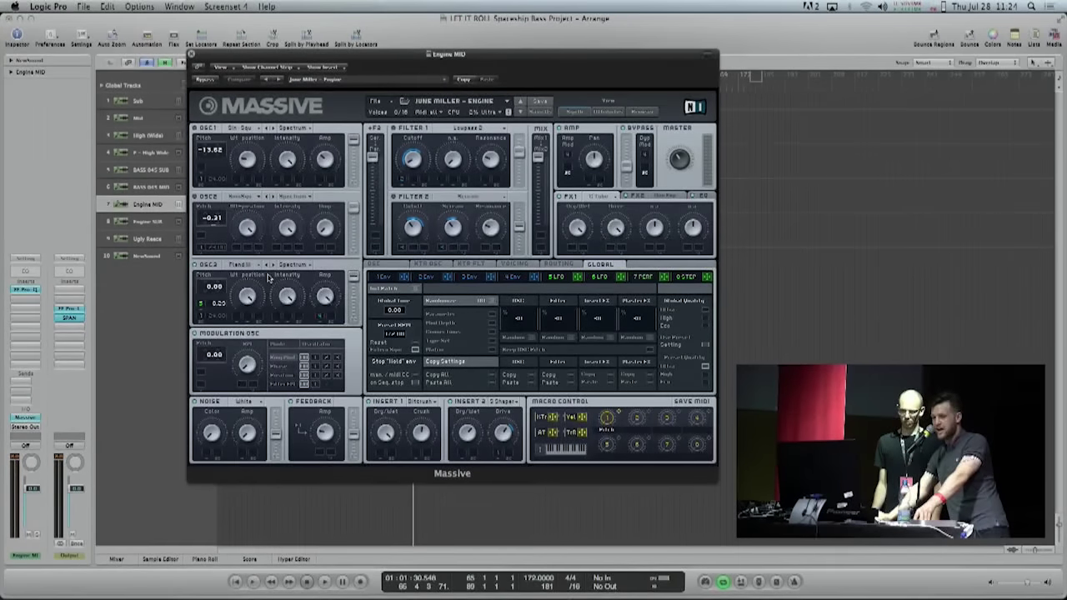
Examine Massive's envelope 4 and LFO 5, audition the engine bass again, and close the Massive window
key(space)
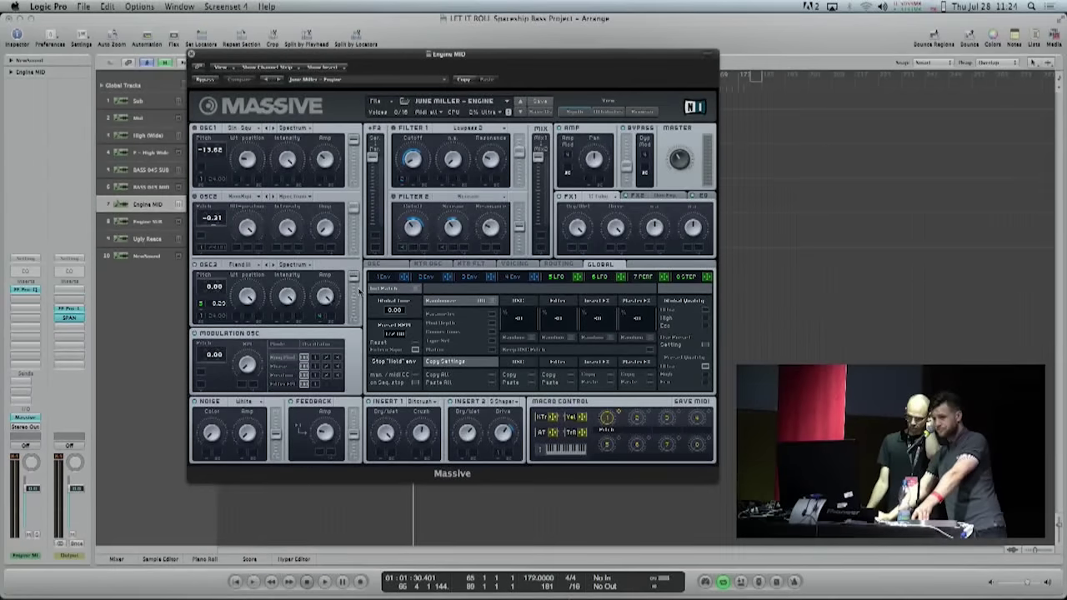
click(505, 276)
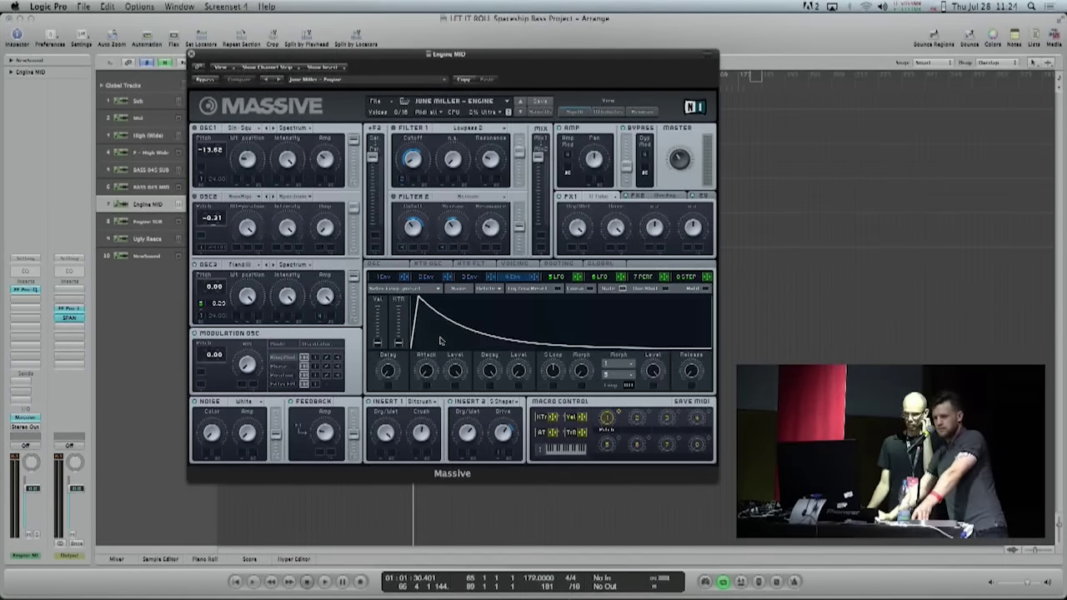
click(567, 279)
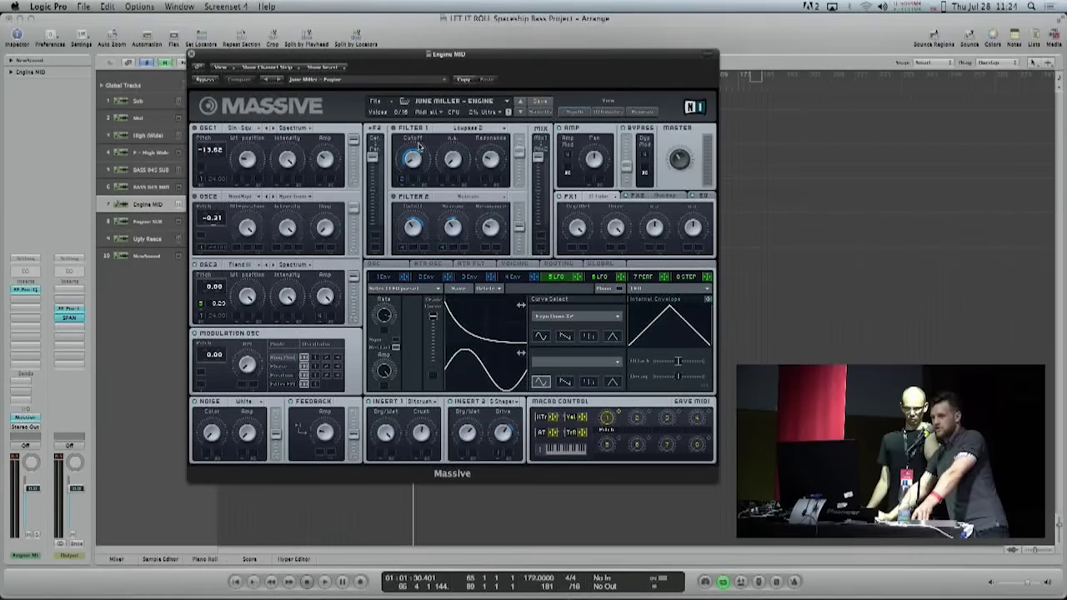
key(space)
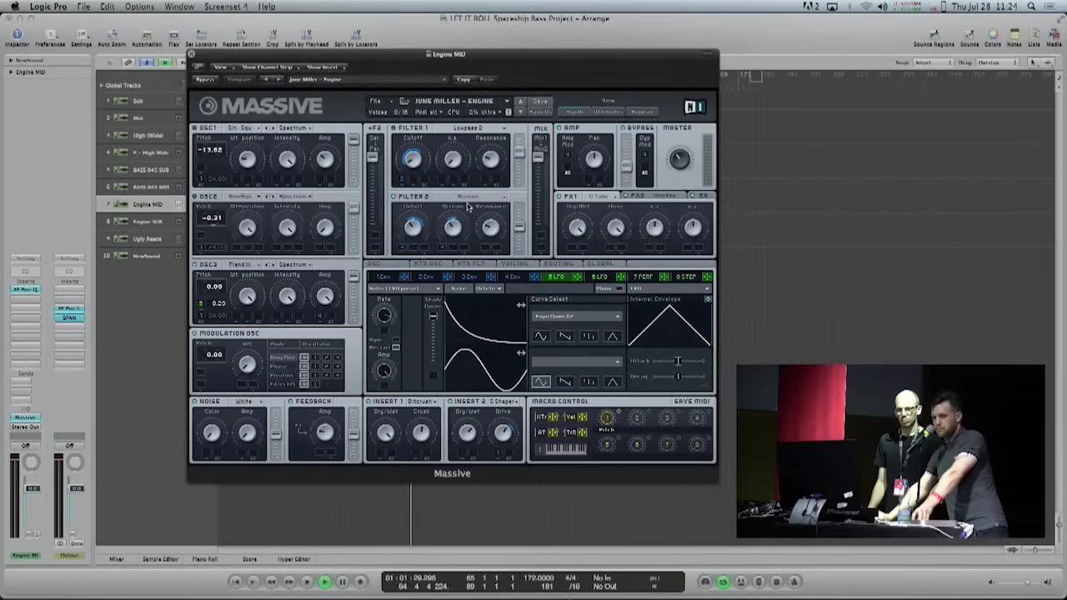
key(XF86AudioRaiseVolume)
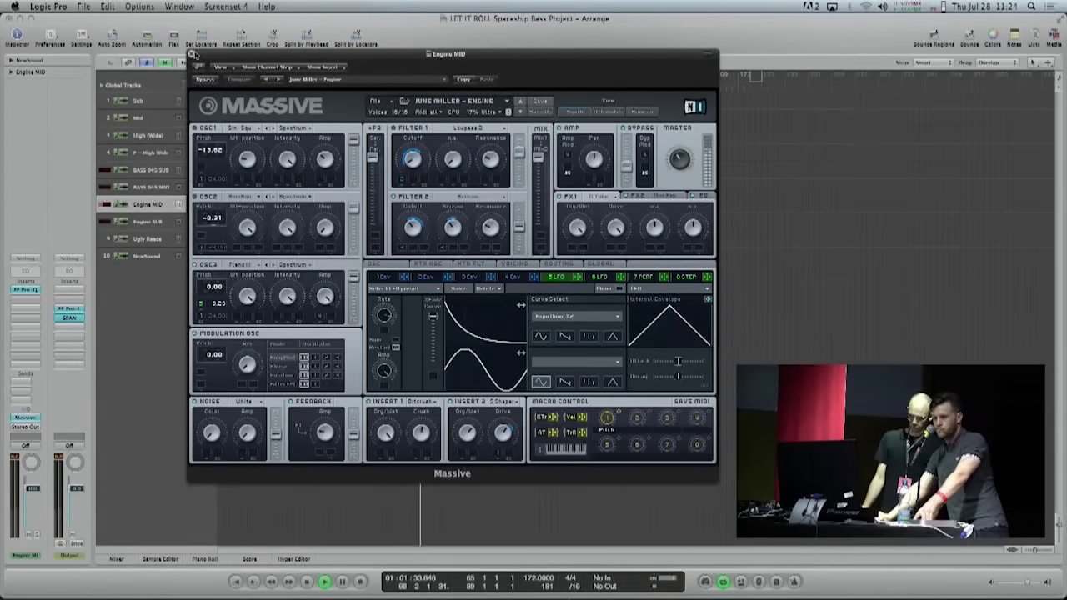
click(193, 52)
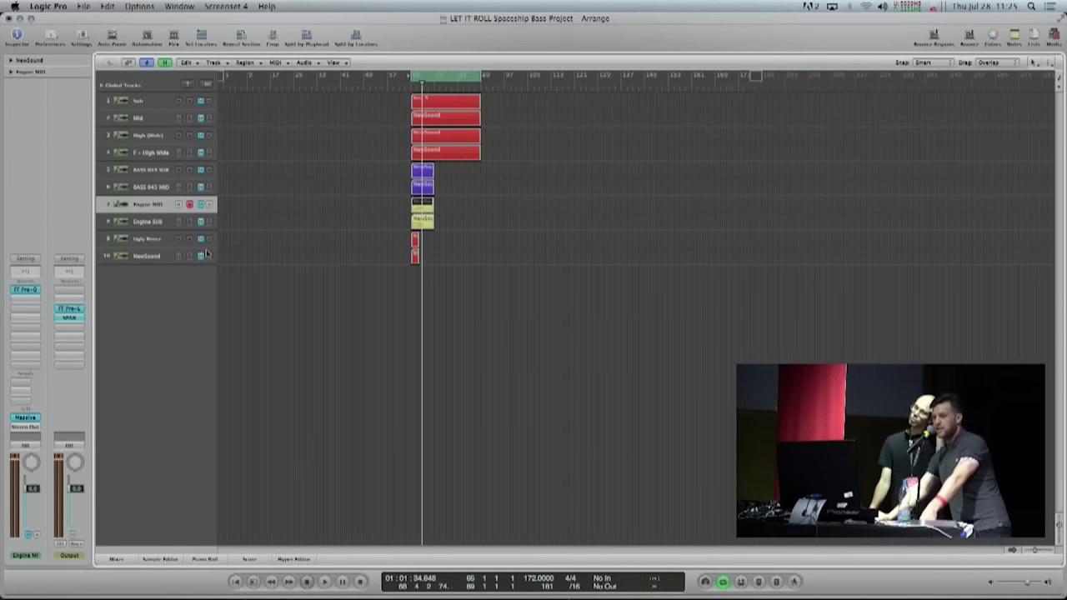
Select the Ugly Reese track, unmute it, lower its channel volume slightly, and audition it
click(150, 240)
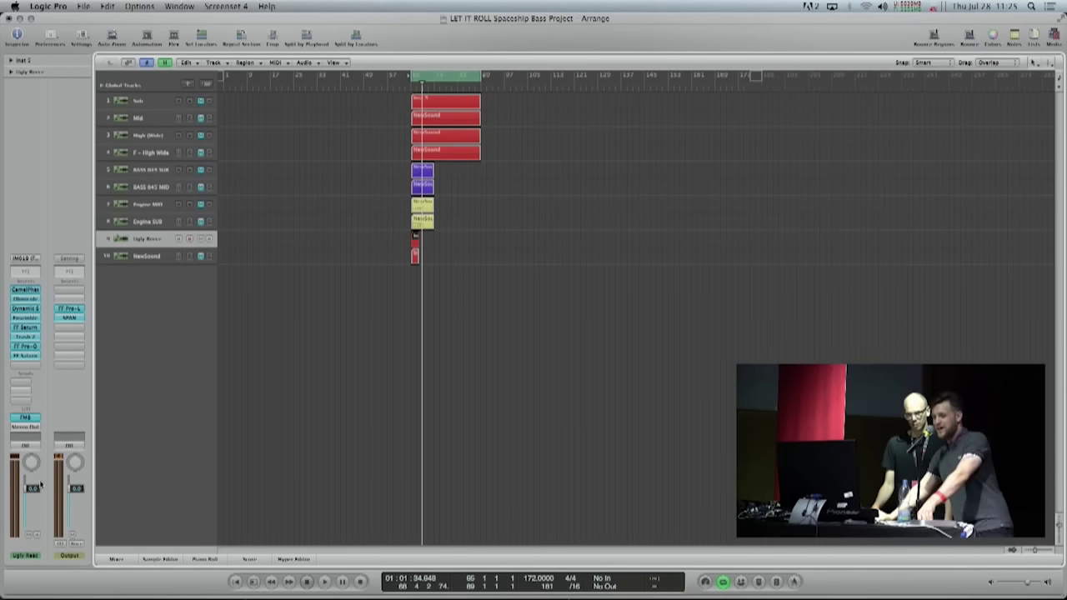
drag(33, 490, 33, 498)
click(492, 312)
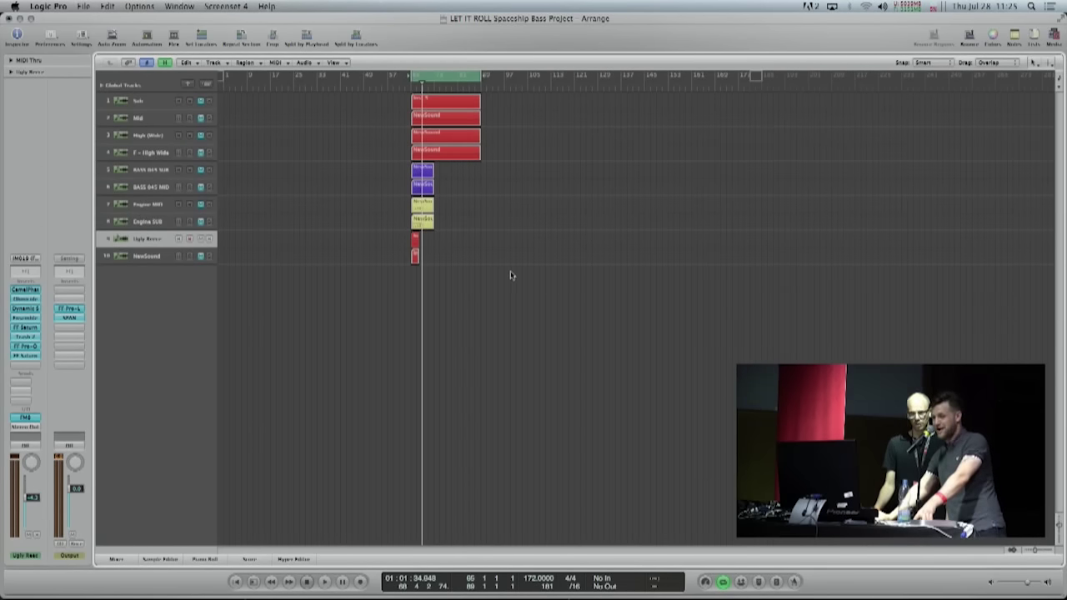
key(space)
key(XF86AudioRaiseVolume)
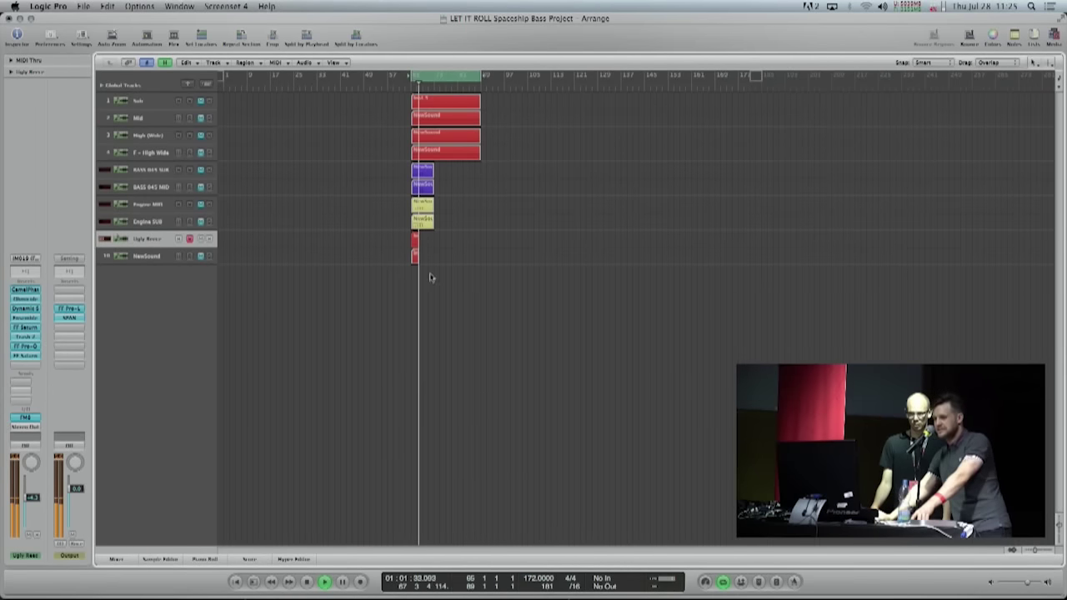
key(space)
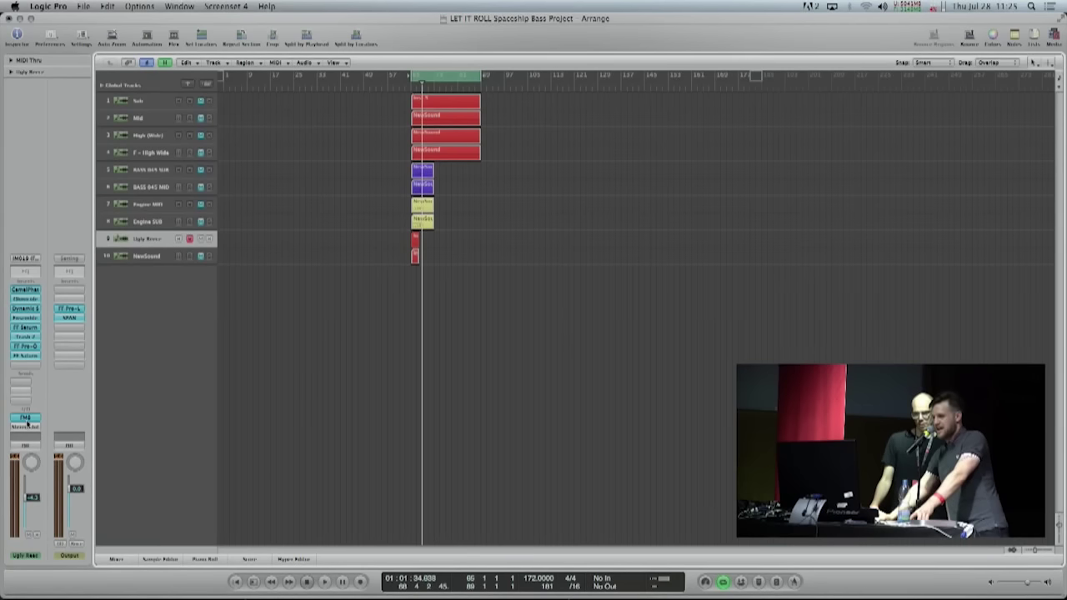
Open Ugly Reese's CamelPhat insert in clear view and look at the Dynamic Spectrum Mapper V2 settings
click(32, 291)
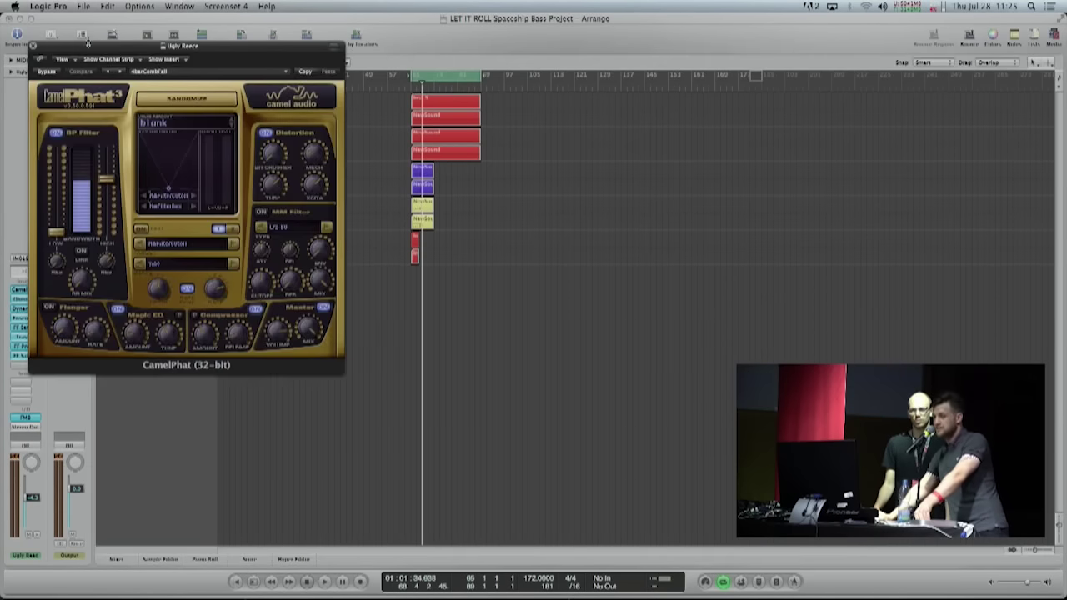
drag(87, 44, 227, 16)
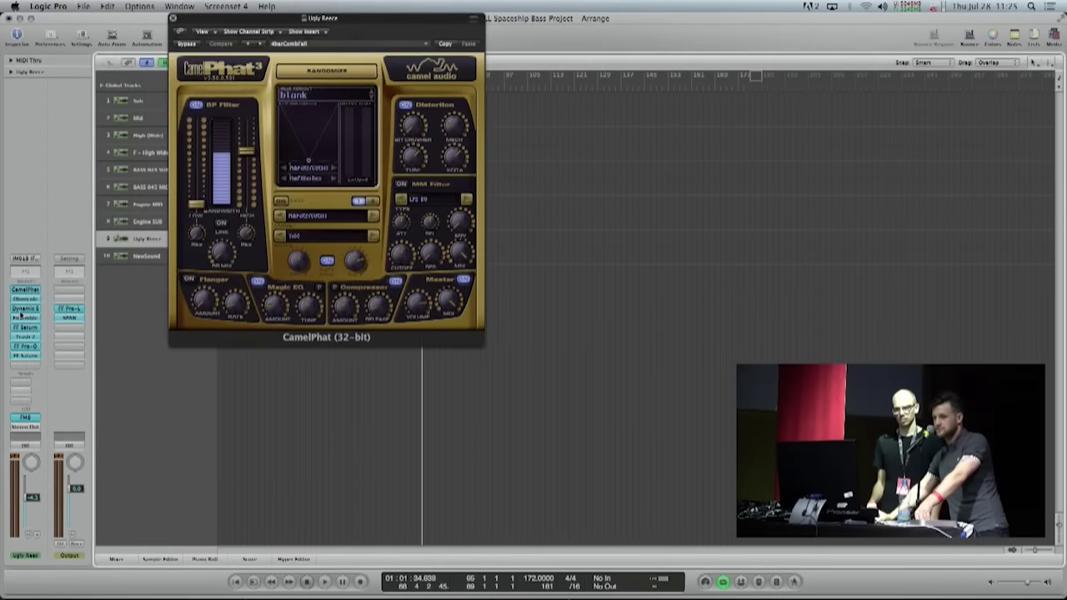
click(22, 311)
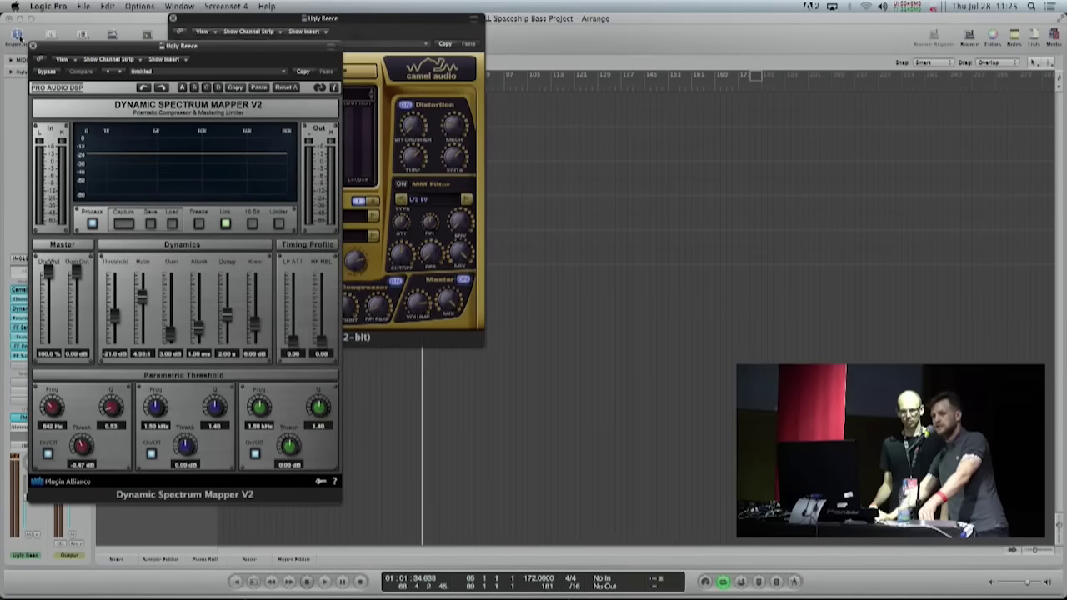
click(33, 45)
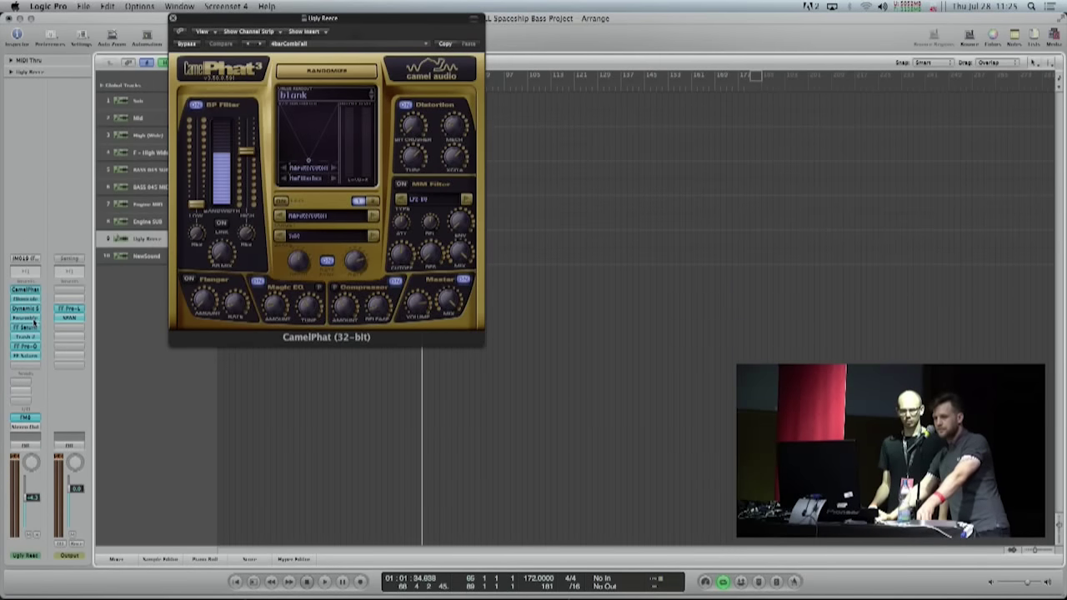
Show Ugly Reese's Ensemble, first FF Saturn and Trash 2 inserts, closing only the Trash 2 window
click(33, 320)
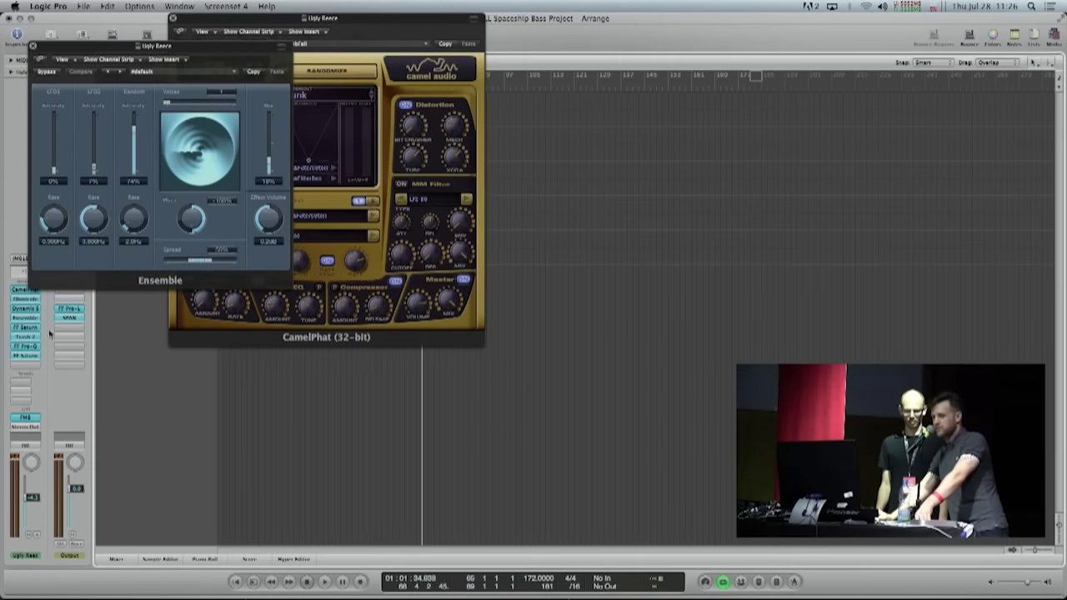
click(25, 327)
drag(134, 18, 561, 19)
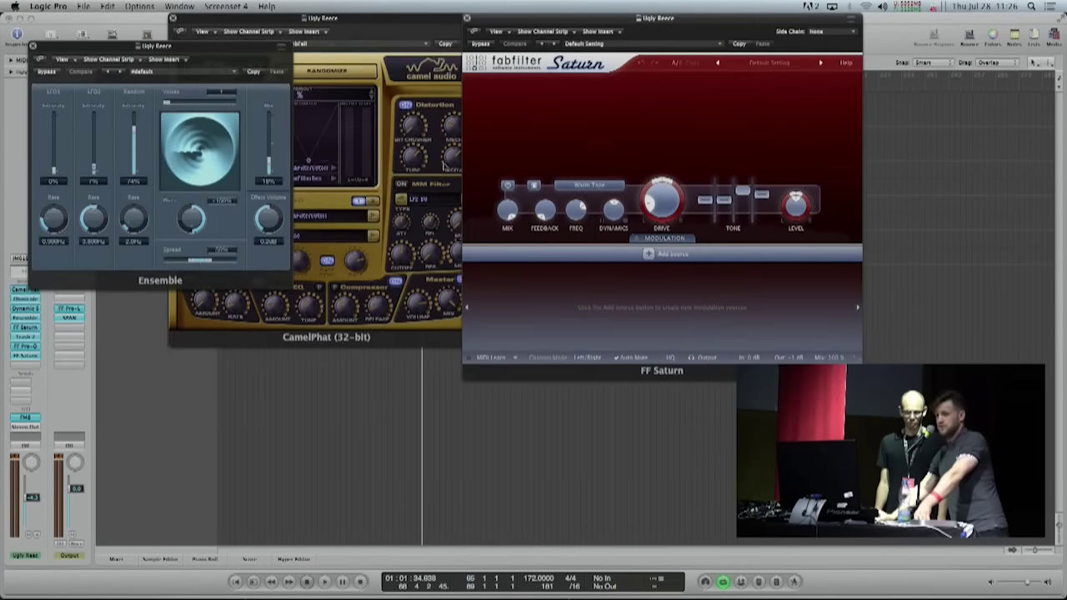
click(28, 336)
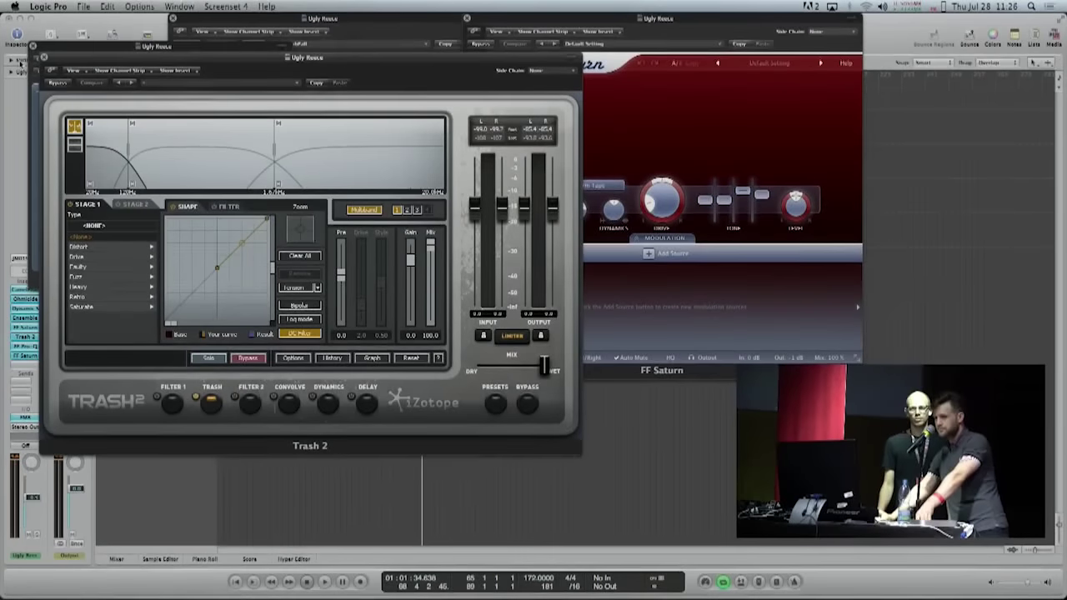
key(super+w)
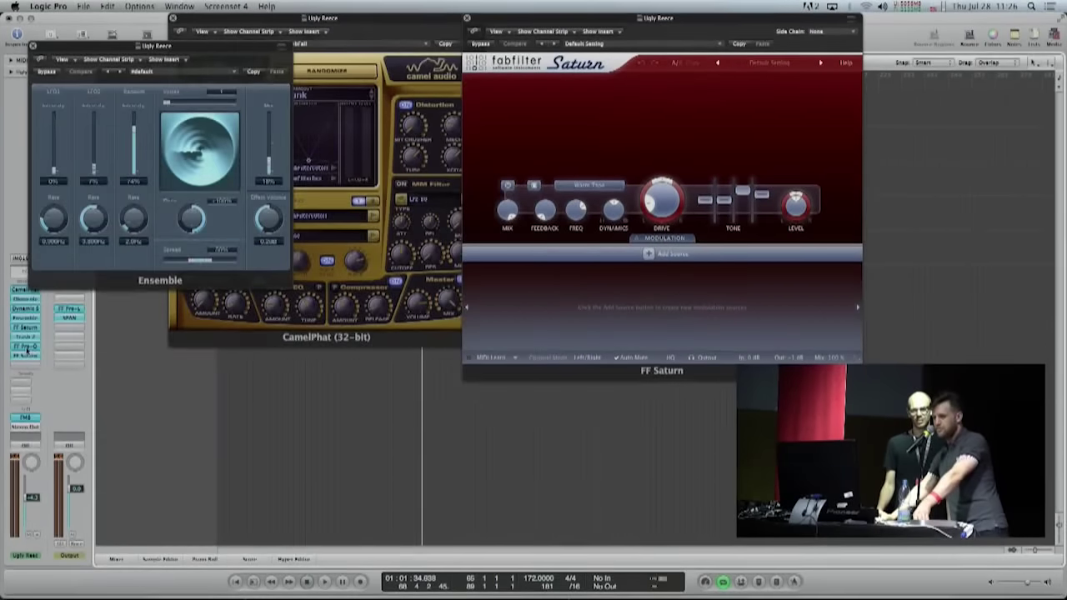
Show Ugly Reese's FF Pro-Q curve and the second FF Saturn insert, closing that Saturn window again
click(27, 346)
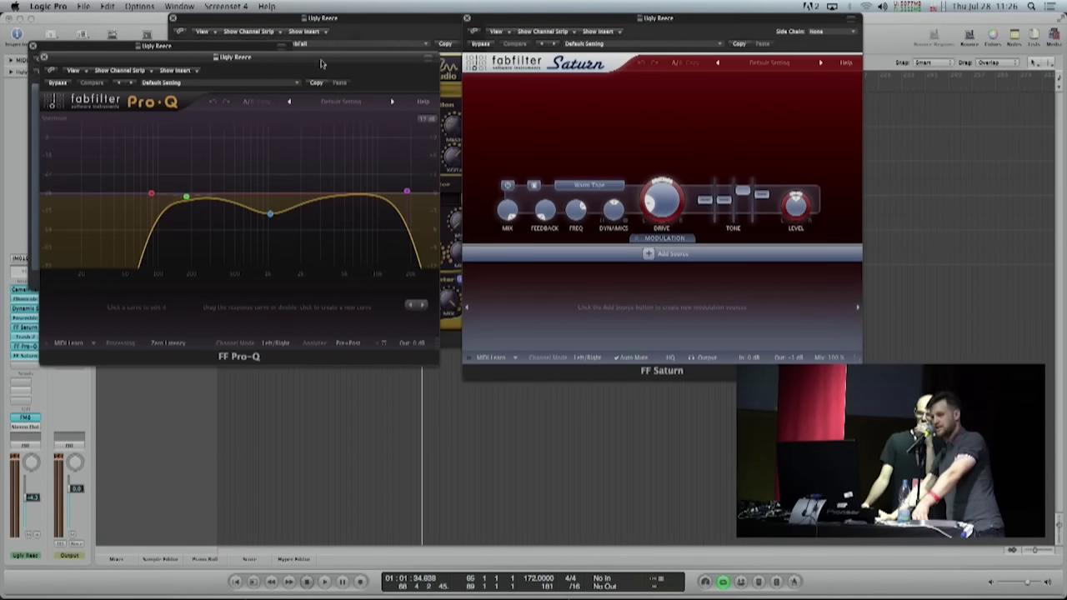
drag(289, 52, 515, 25)
click(25, 356)
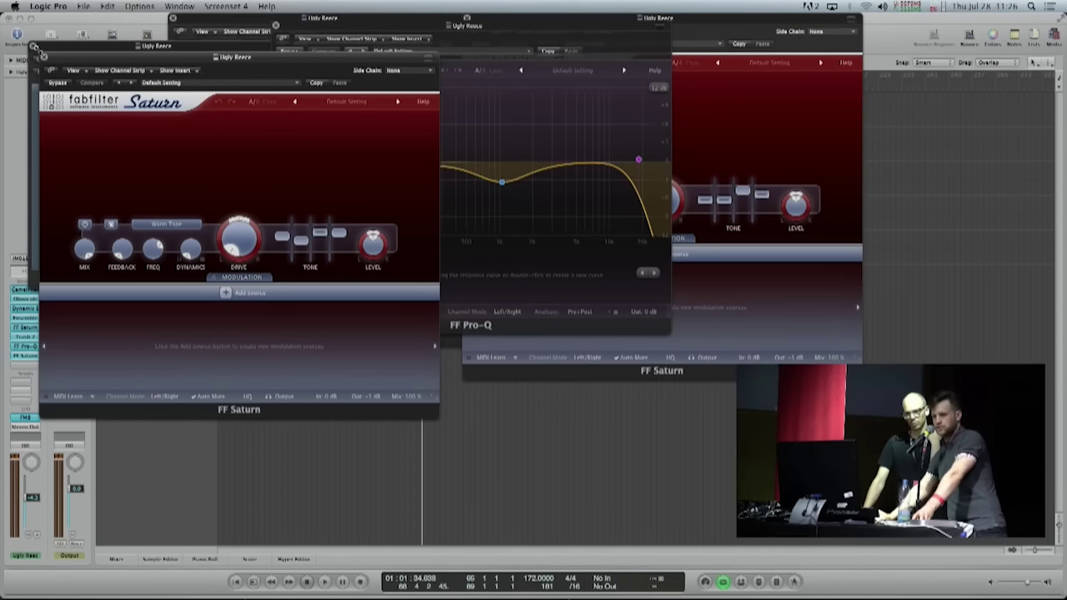
click(37, 57)
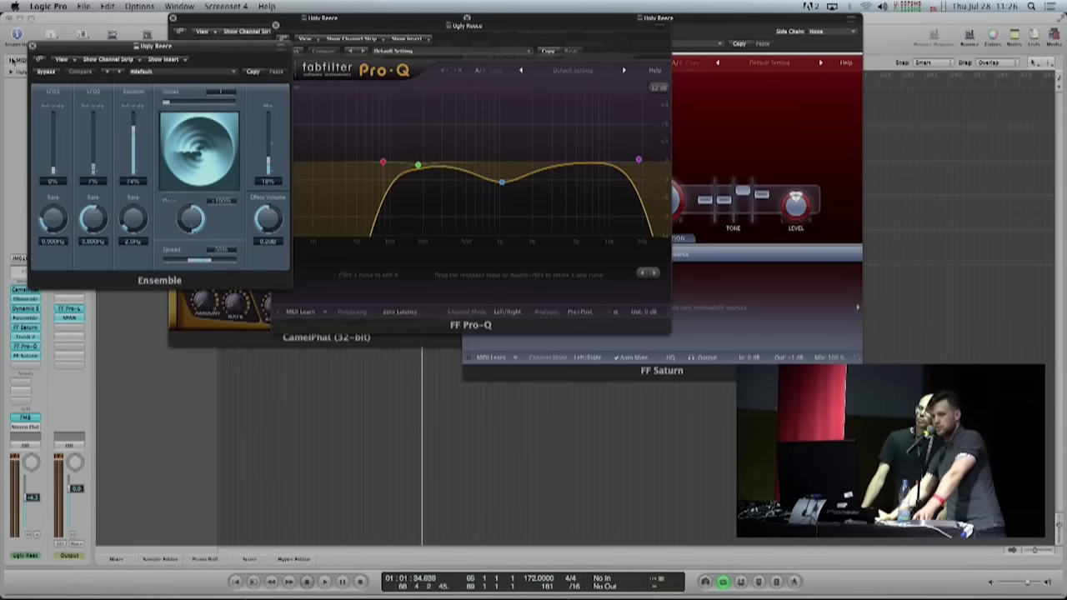
Close the remaining Ensemble, CamelPhat, FF Pro-Q and FF Saturn windows
click(32, 45)
click(174, 18)
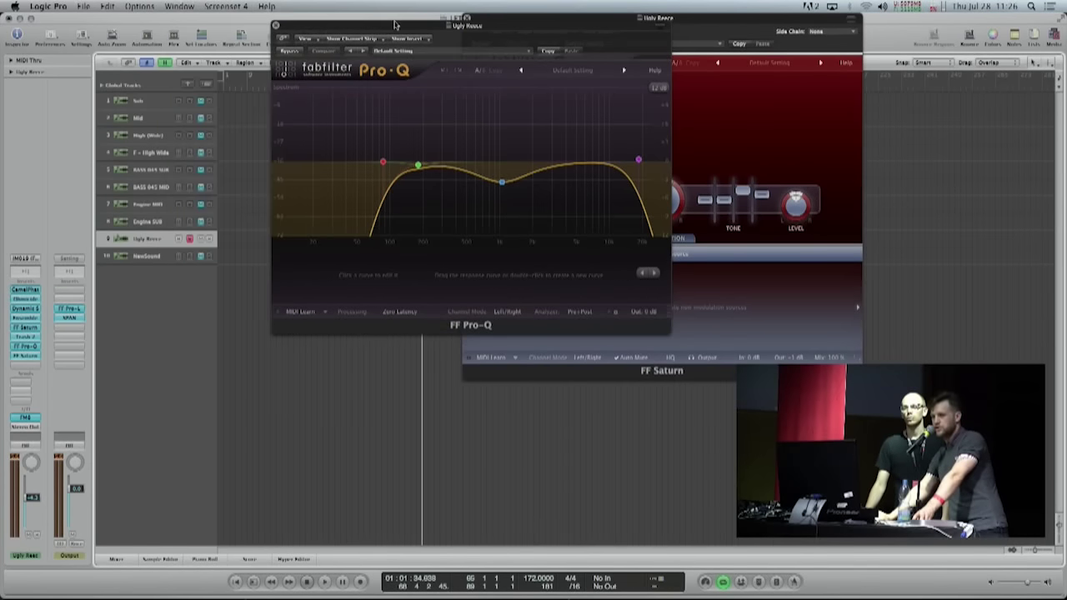
click(276, 26)
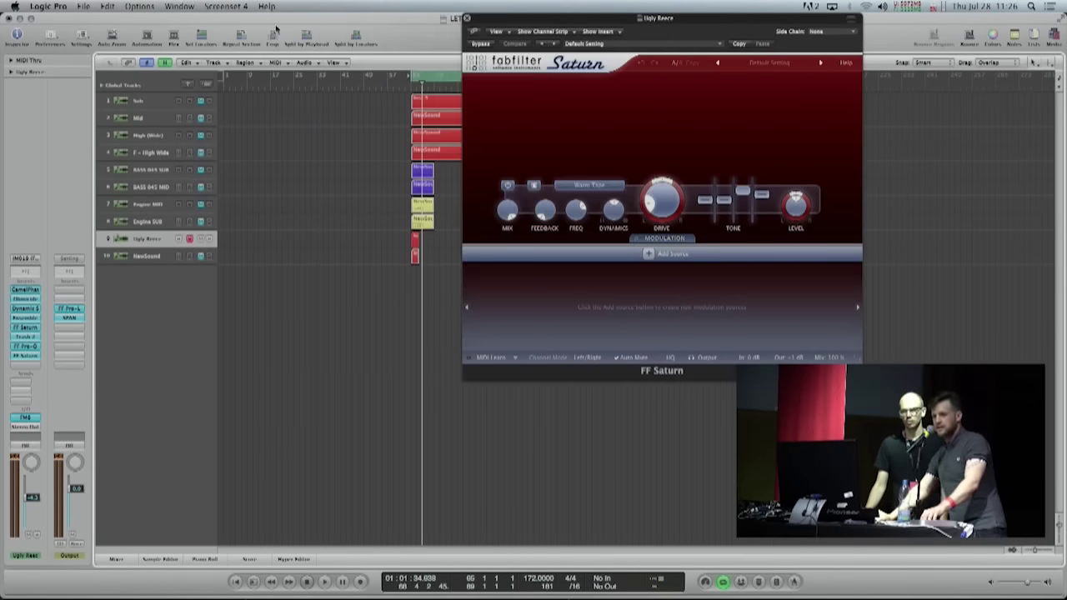
click(467, 17)
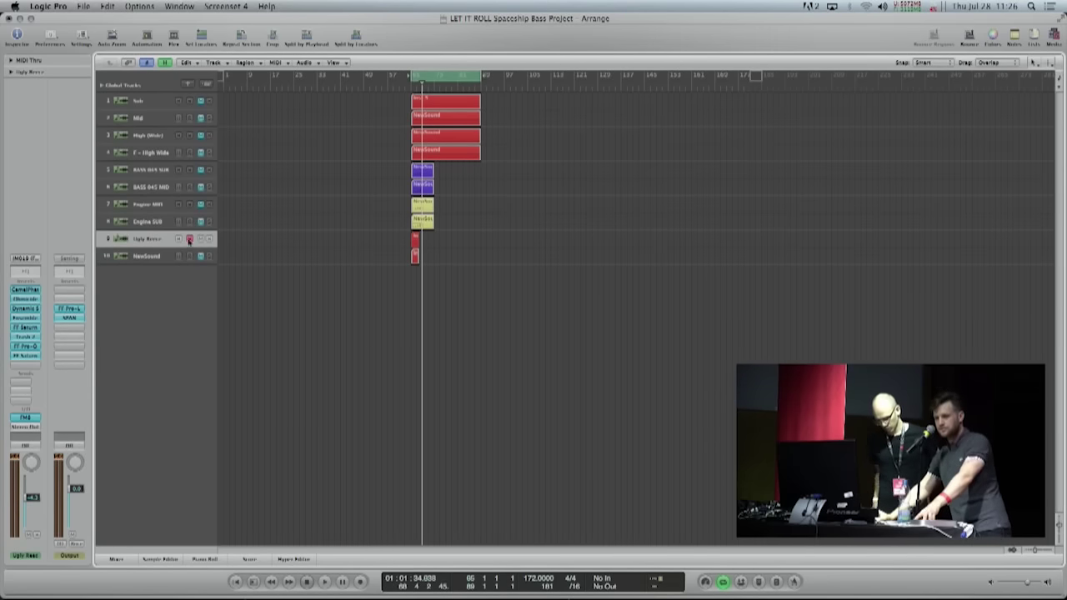
Bypass all eight effect inserts on Ugly Reese and audition the dry FM8 patch
alt+click(25, 289)
alt+click(25, 309)
alt+click(25, 299)
alt+click(25, 327)
alt+click(25, 317)
alt+click(25, 336)
alt+click(25, 345)
alt+click(25, 355)
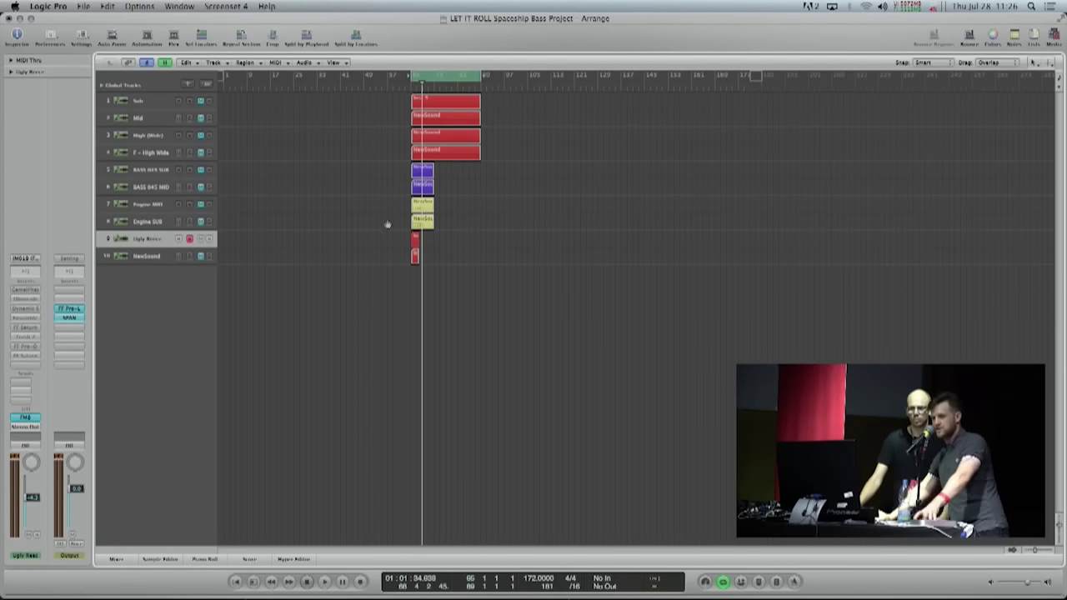
key(space)
key(XF86AudioRaiseVolume)
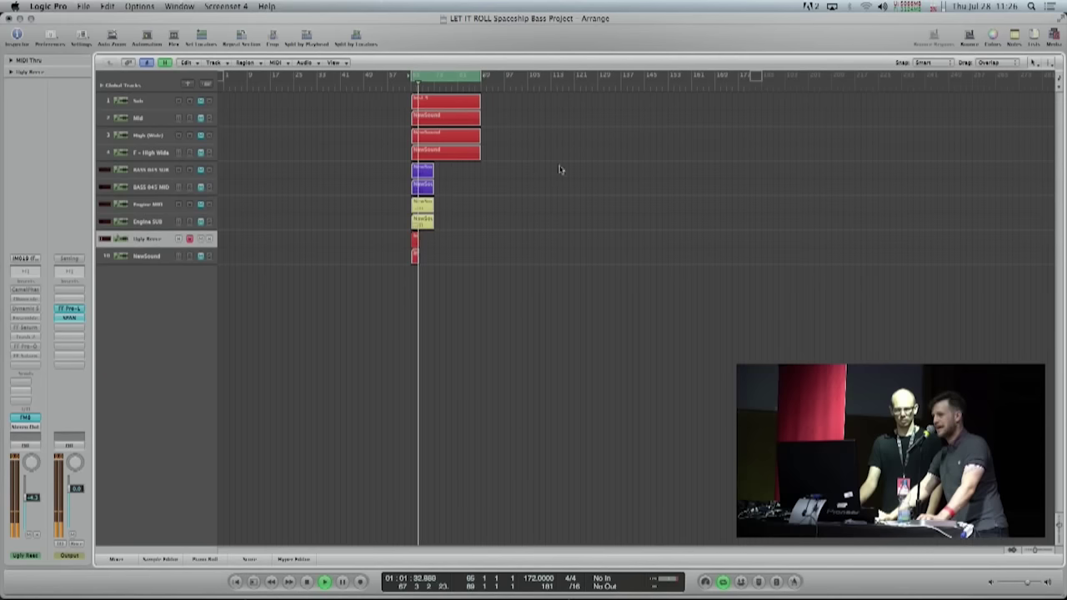
key(space)
Switch all eight bypassed effect inserts on Ugly Reese back on
alt+click(25, 288)
alt+click(25, 299)
alt+click(25, 308)
alt+click(25, 318)
alt+click(25, 336)
alt+click(25, 327)
alt+click(25, 345)
alt+click(25, 356)
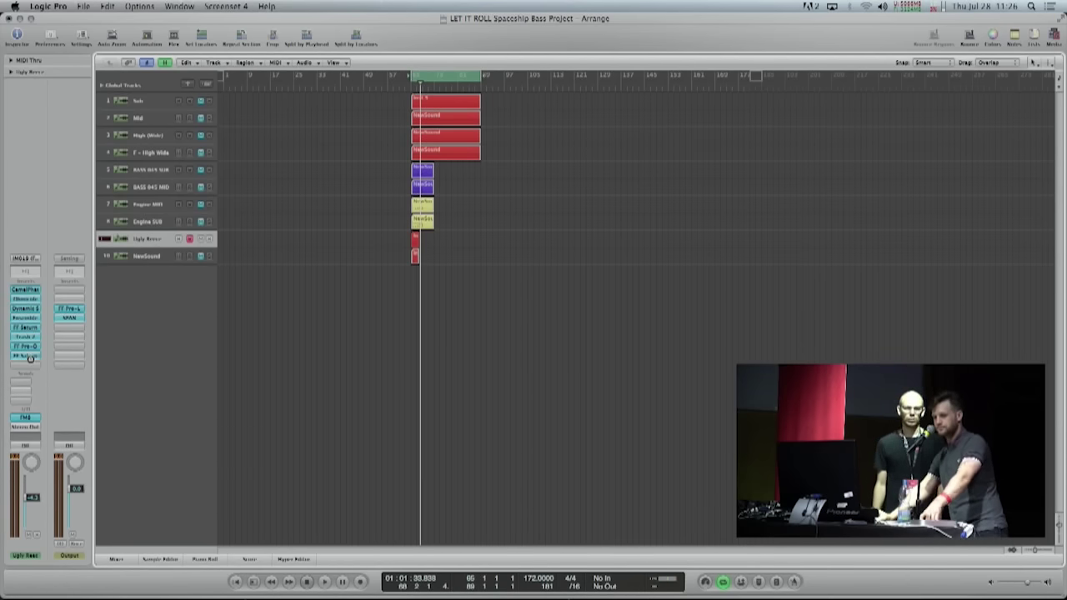
Raise the system volume and audition Ugly Reese with its full effects chain
key(XF86AudioRaiseVolume)
key(space)
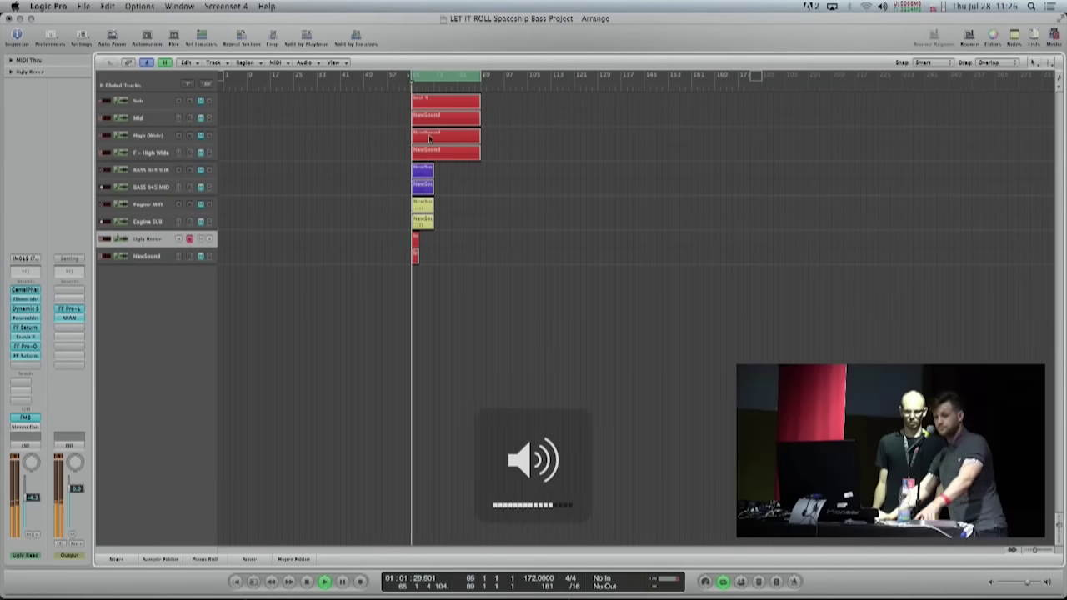
key(XF86AudioRaiseVolume)
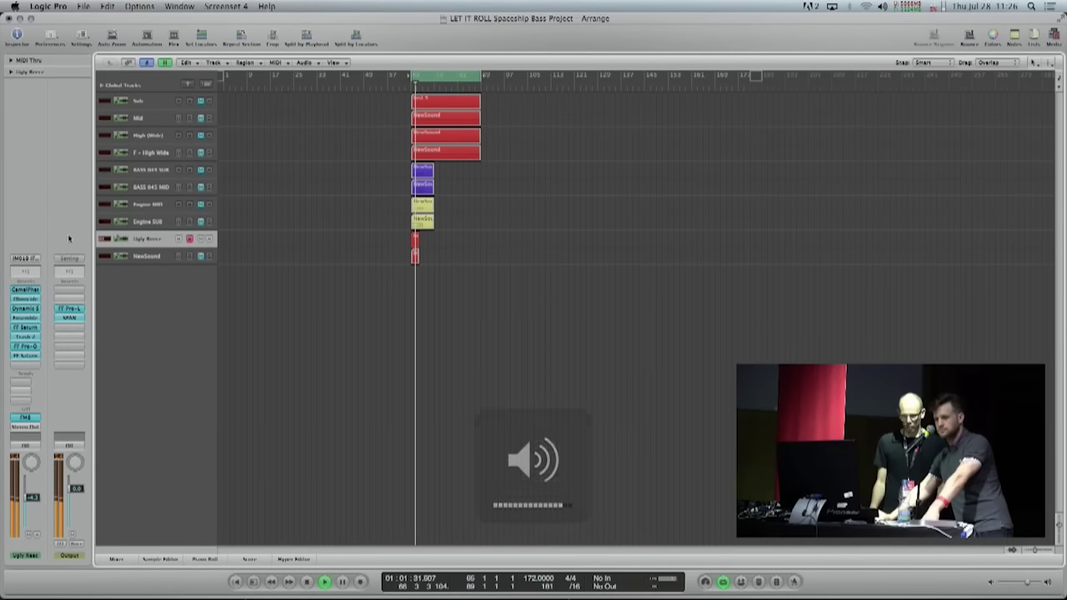
key(space)
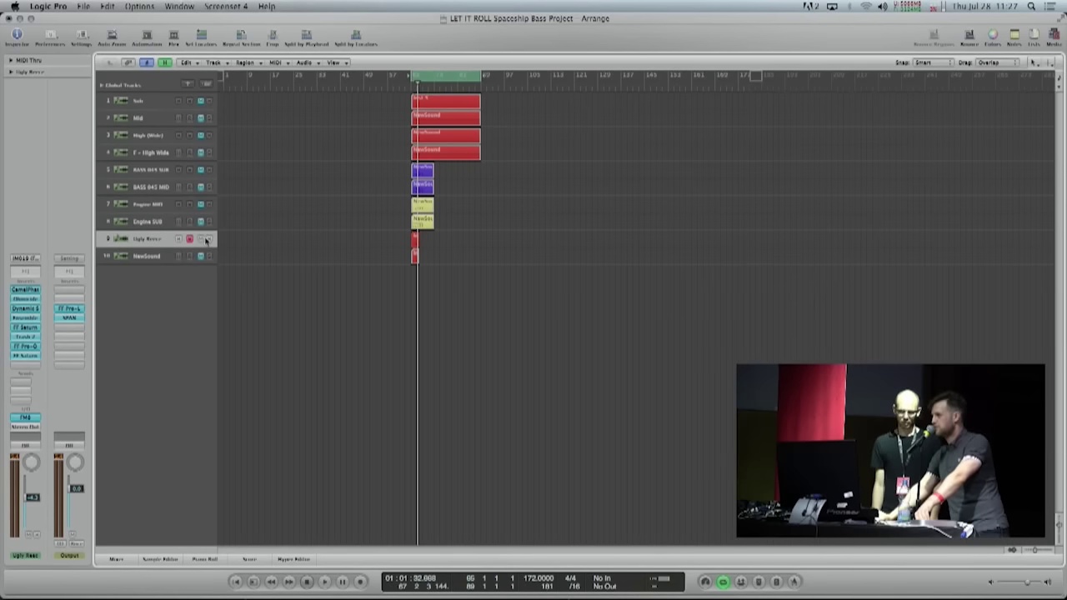
Mute the Ugly Reese track, and select and unmute the NewSound track
click(200, 239)
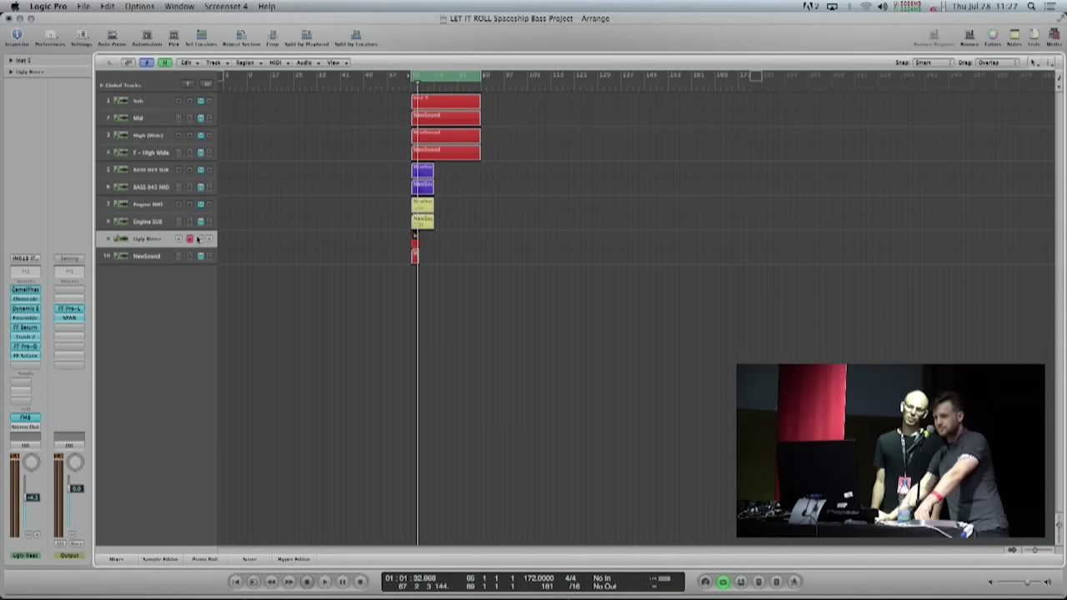
click(146, 257)
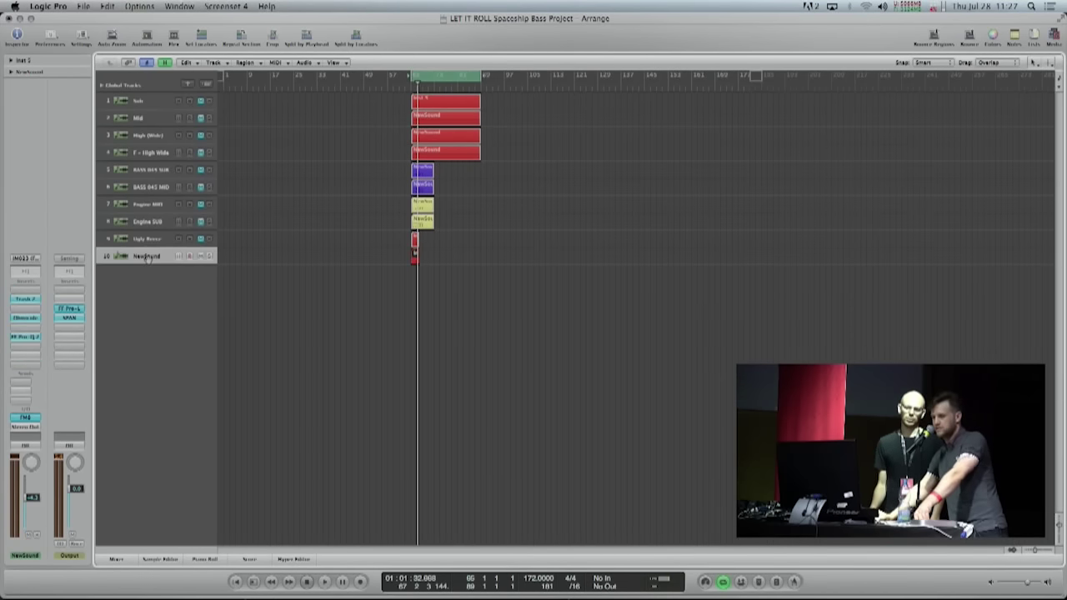